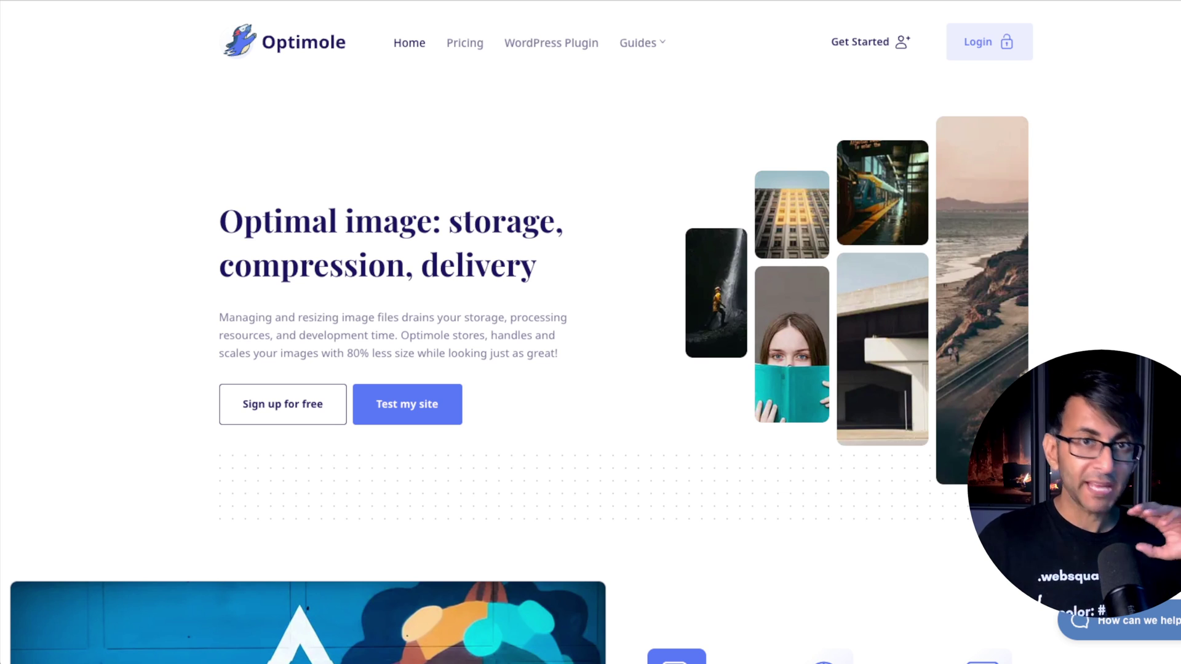
scroll(522, 332, "down", 9)
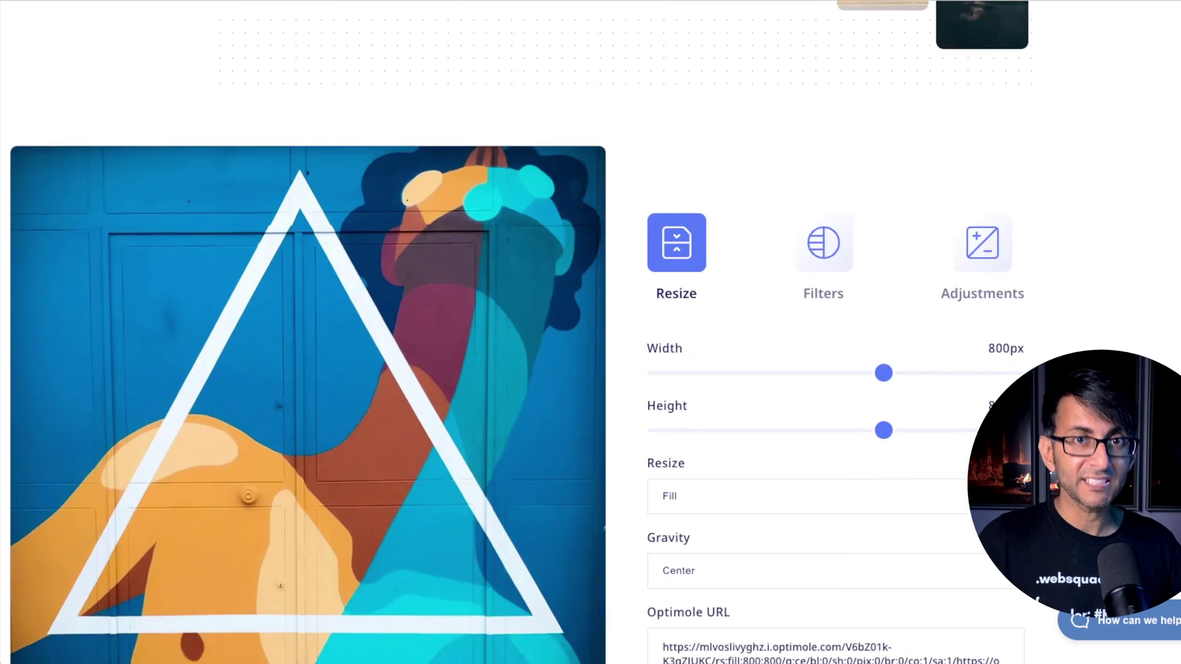
scroll(591, 333, "down", 15)
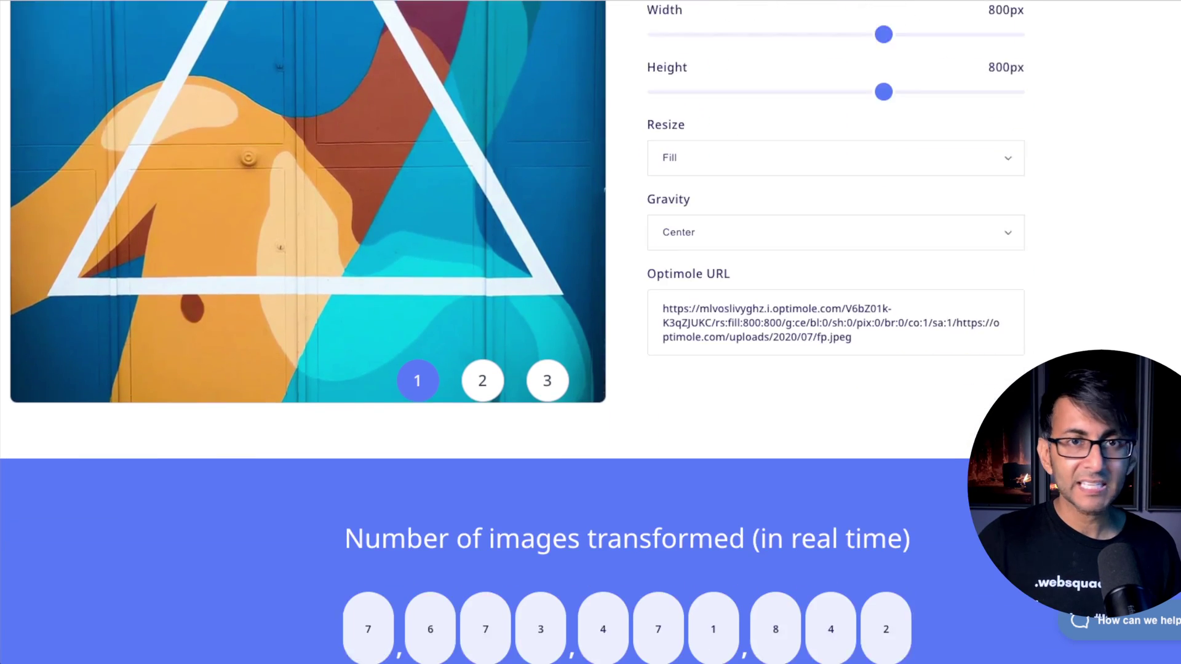
scroll(591, 332, "down", 3)
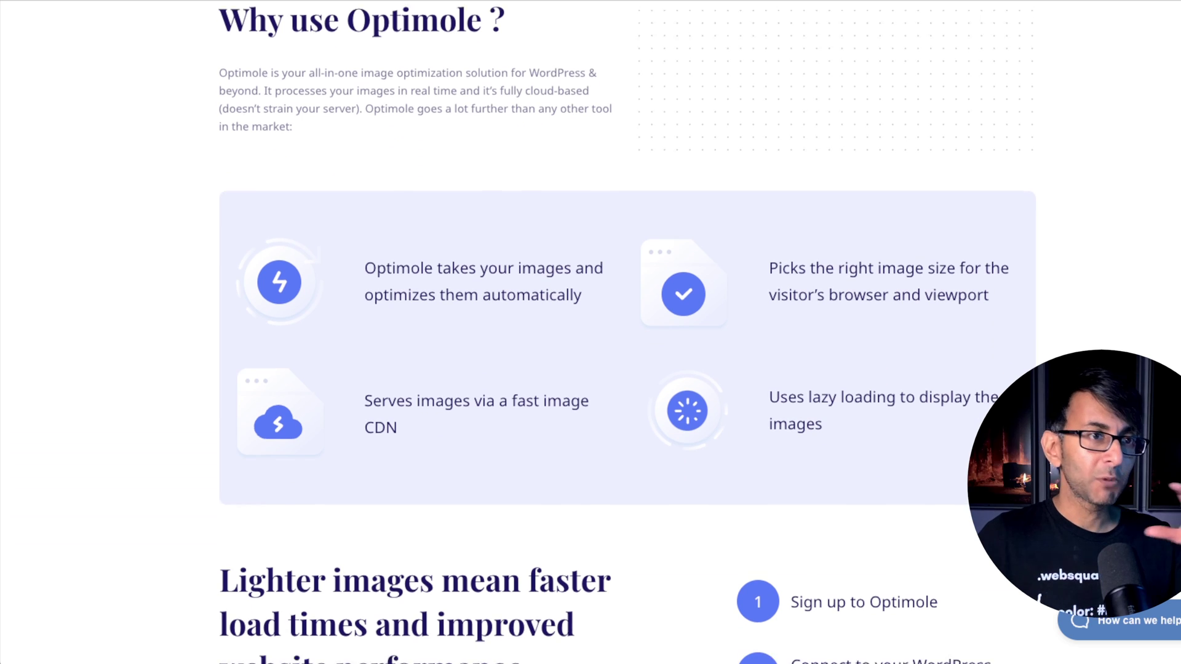
scroll(627, 332, "down", 1)
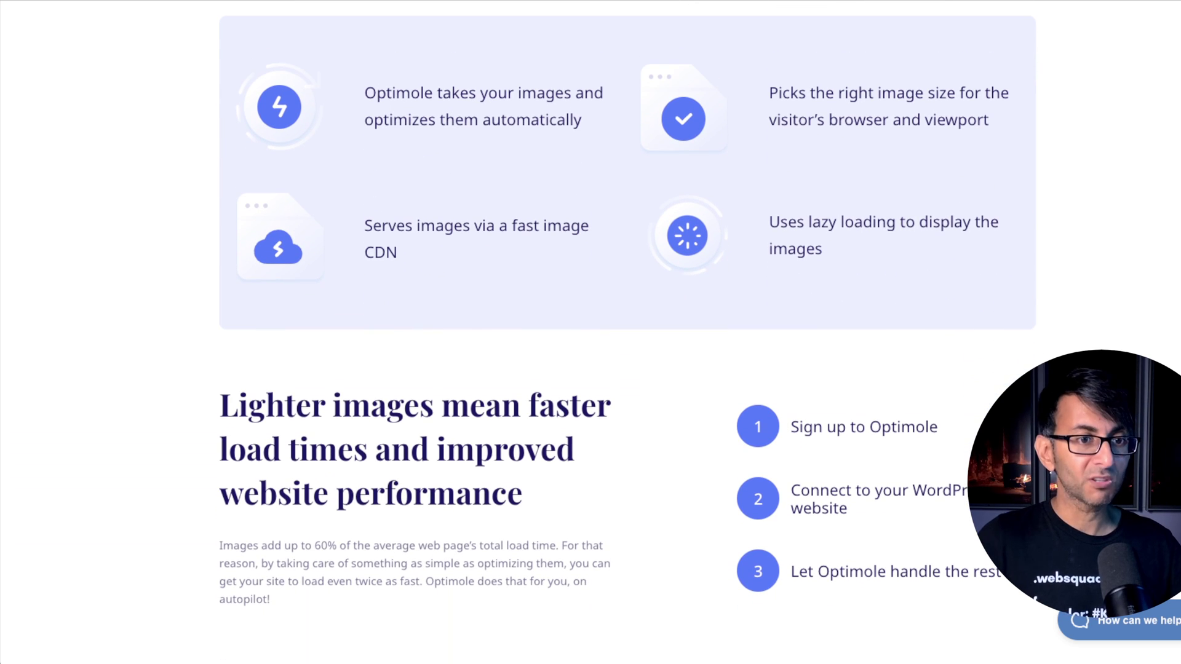
scroll(626, 332, "down", 7)
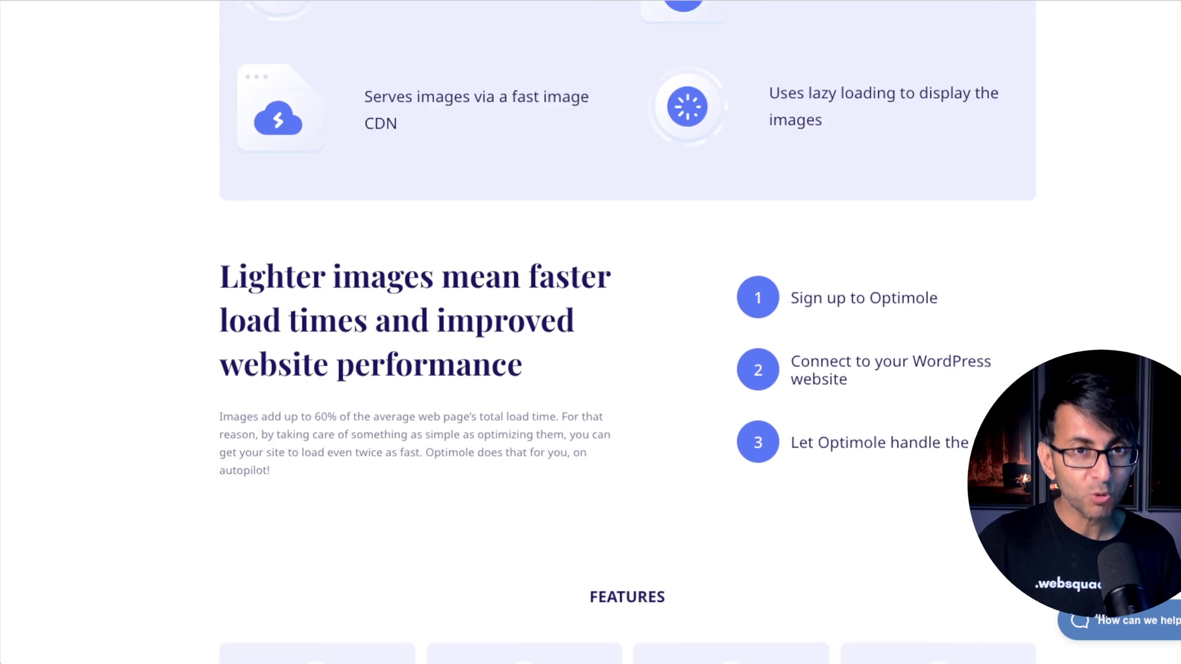
scroll(626, 332, "down", 5)
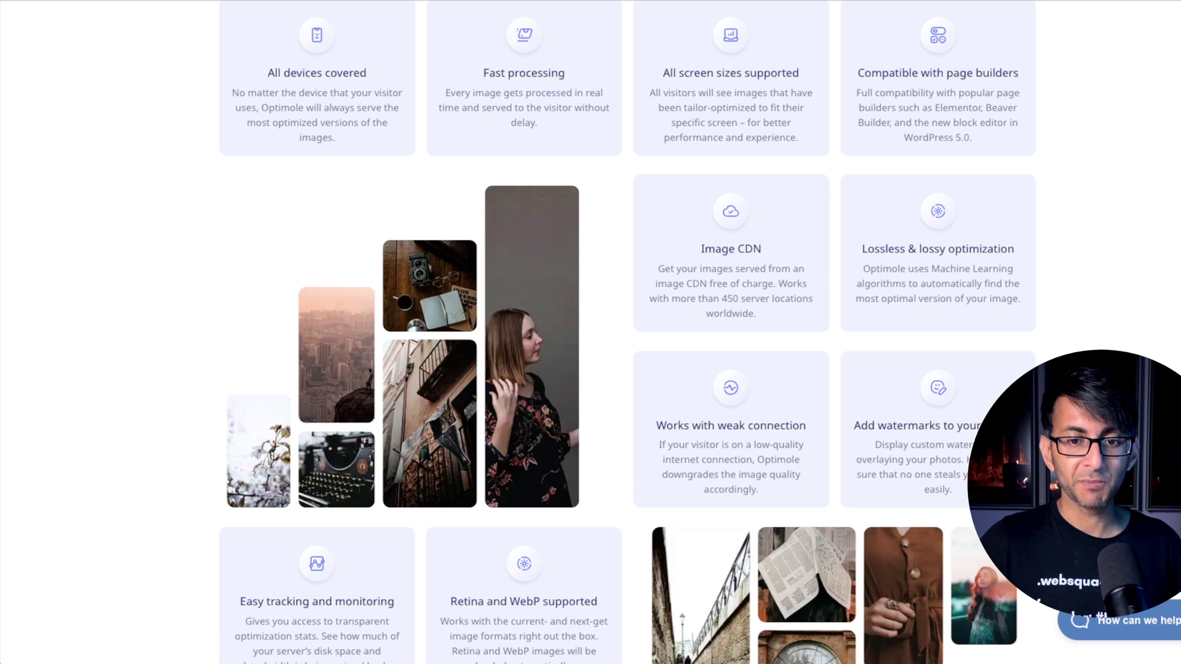
scroll(411, 322, "up", 15)
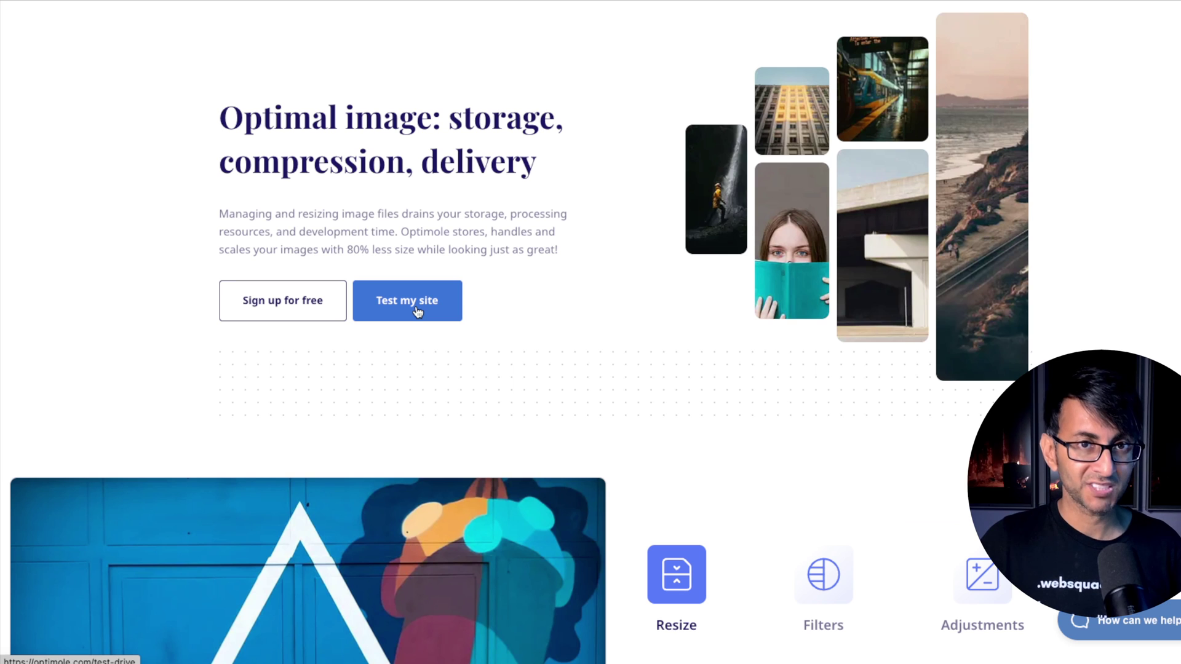
Run Optimole's site test on the pasted site address: 6 images, 5.29 MB down to 23.58 KB.
left_click(417, 312)
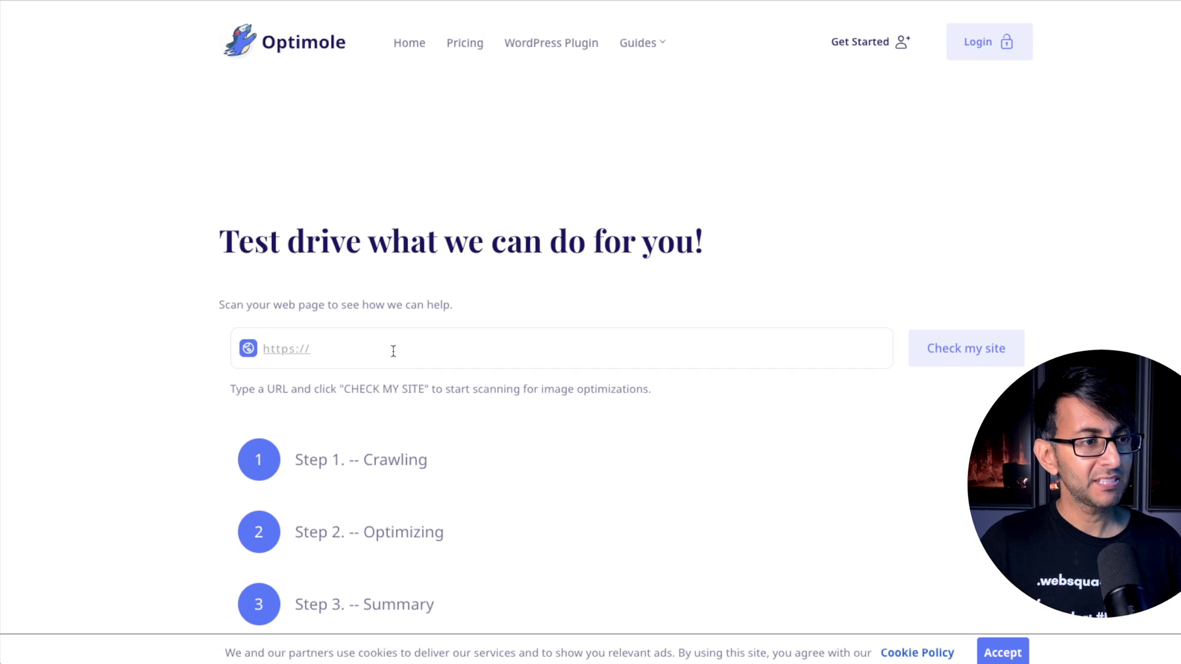
left_click(658, 353)
type("https://imranimages.s1-tastewp.com/")
left_click(926, 347)
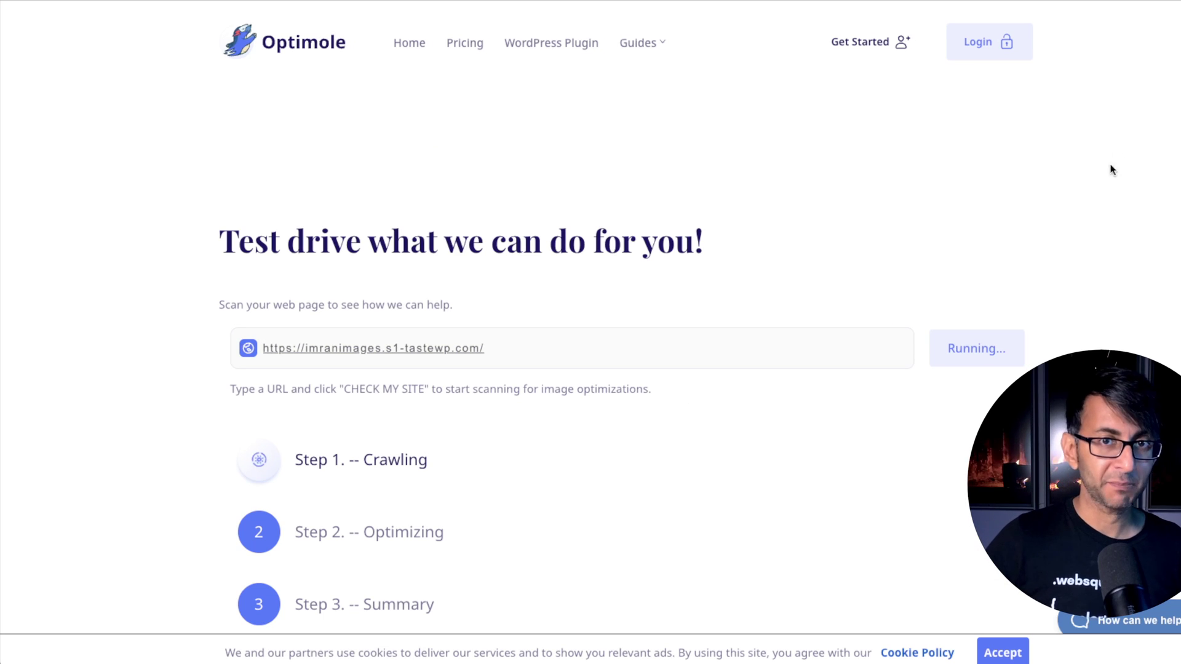
scroll(510, 369, "down", 2)
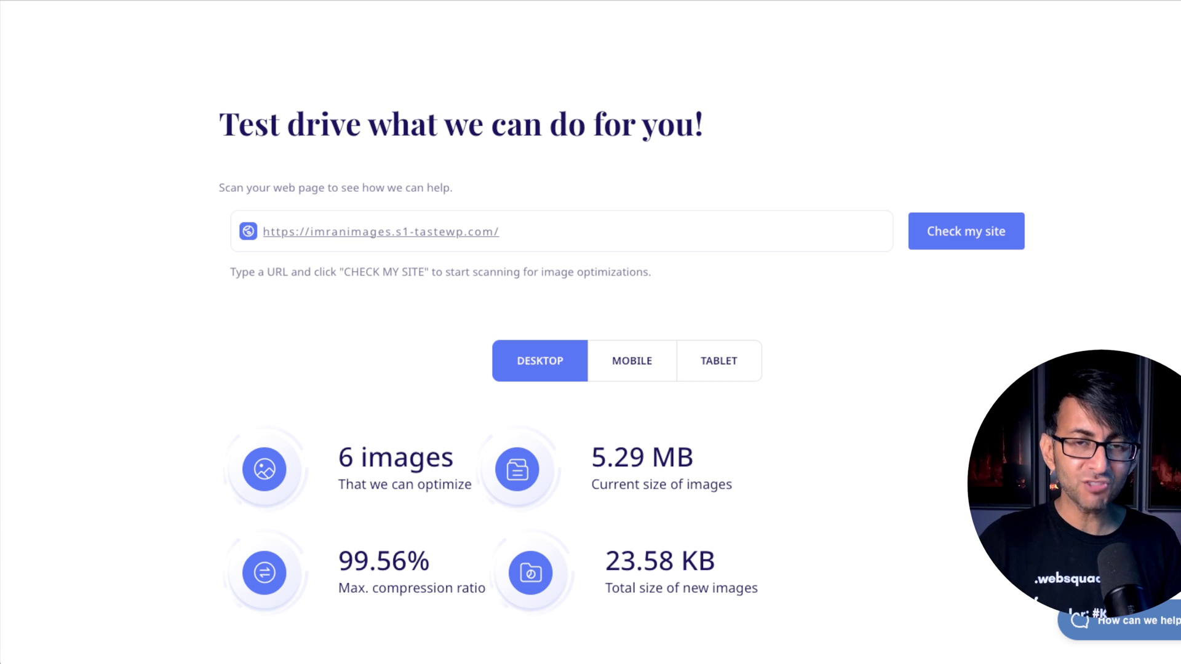
scroll(688, 426, "down", 3)
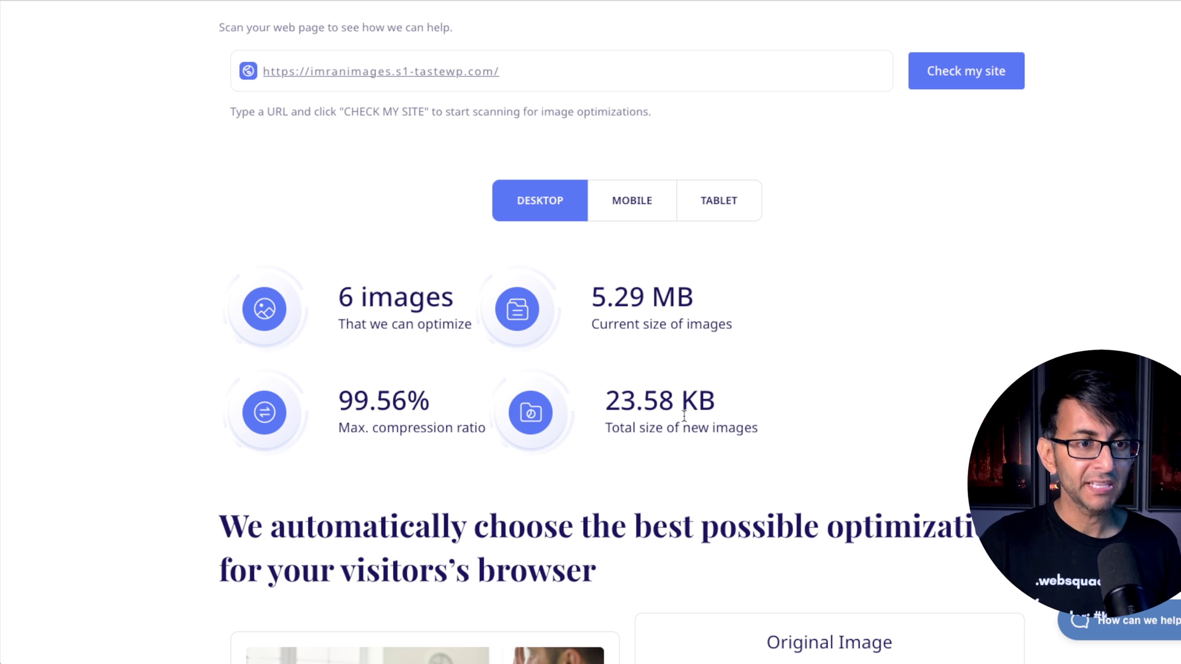
left_click(632, 201)
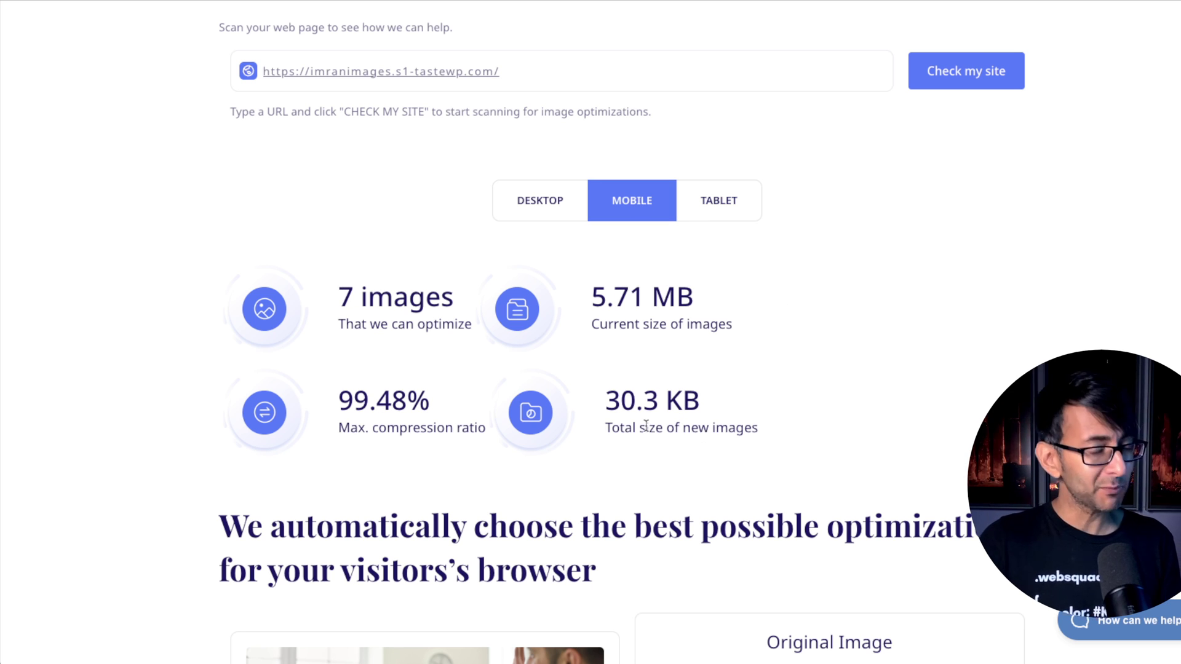
left_click(554, 211)
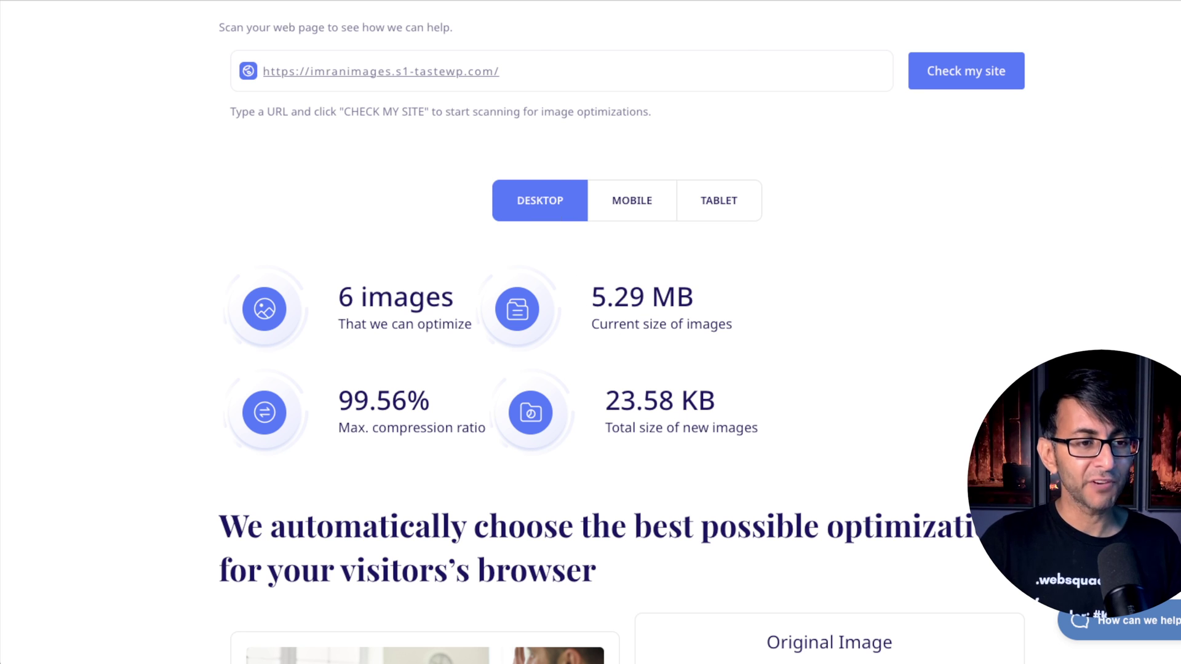
scroll(412, 300, "down", 8)
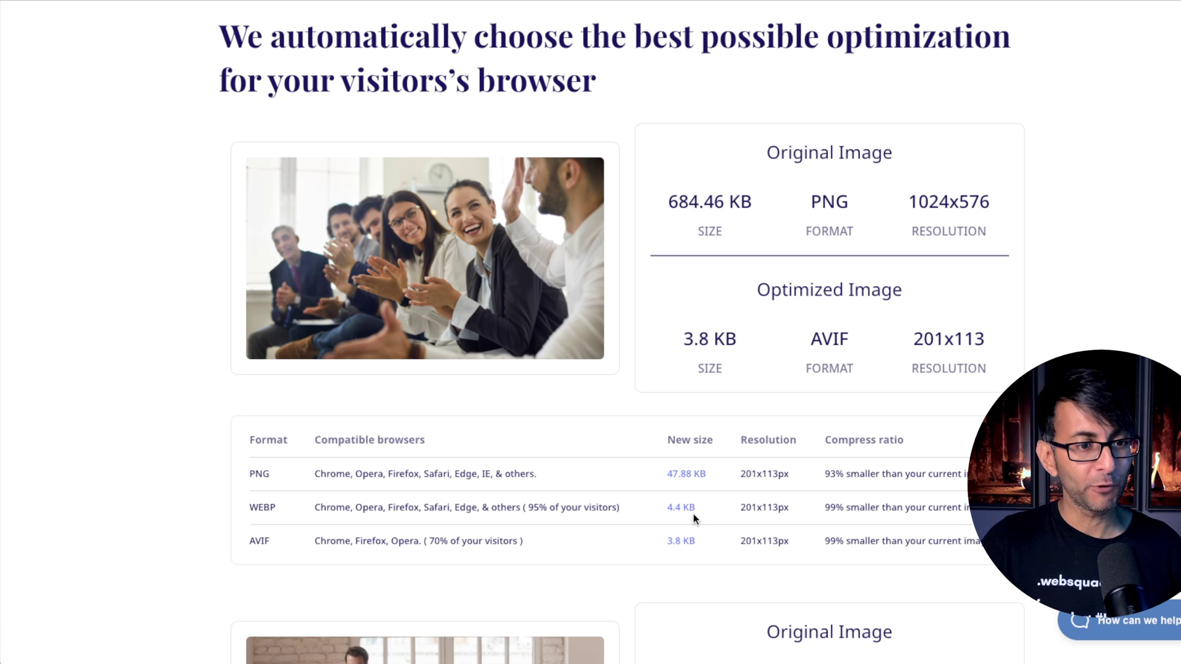
Scroll through the per-image savings results on the Optimole website.
scroll(591, 332, "down", 10)
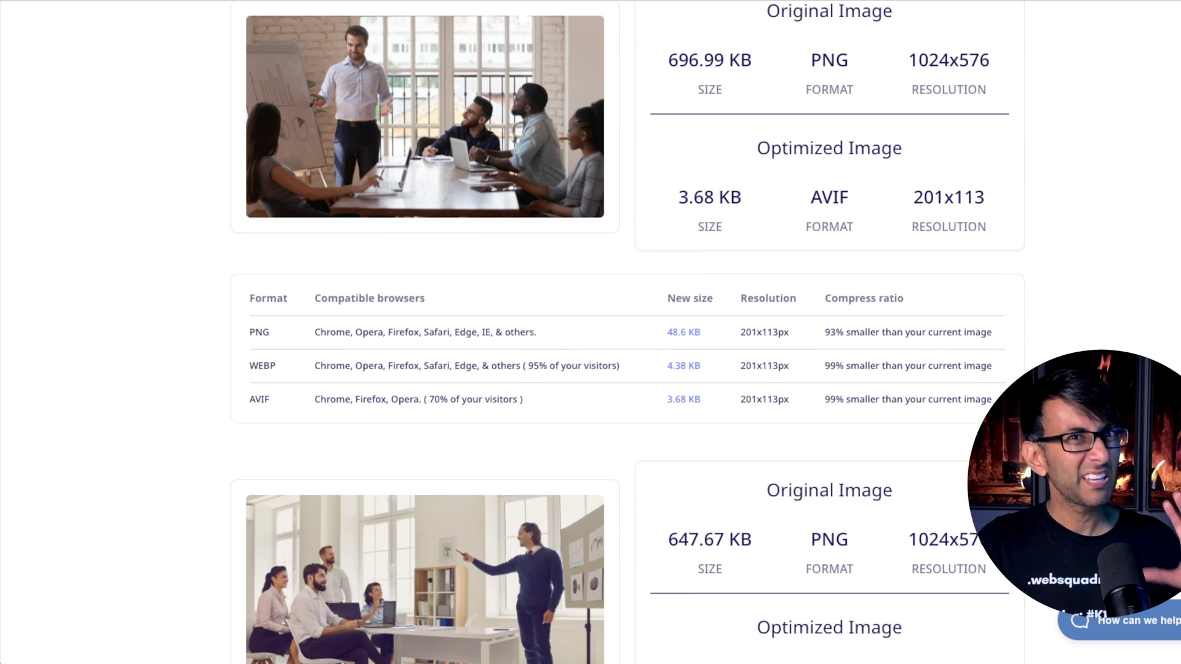
scroll(628, 332, "down", 14)
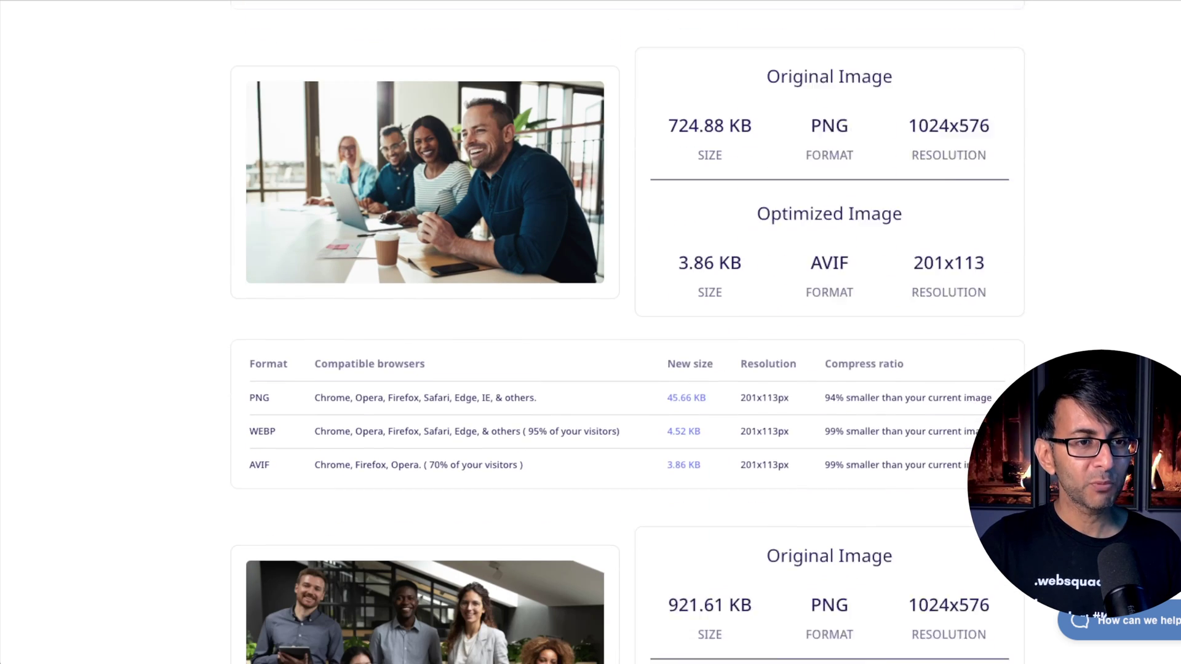
scroll(919, 197, "down", 1)
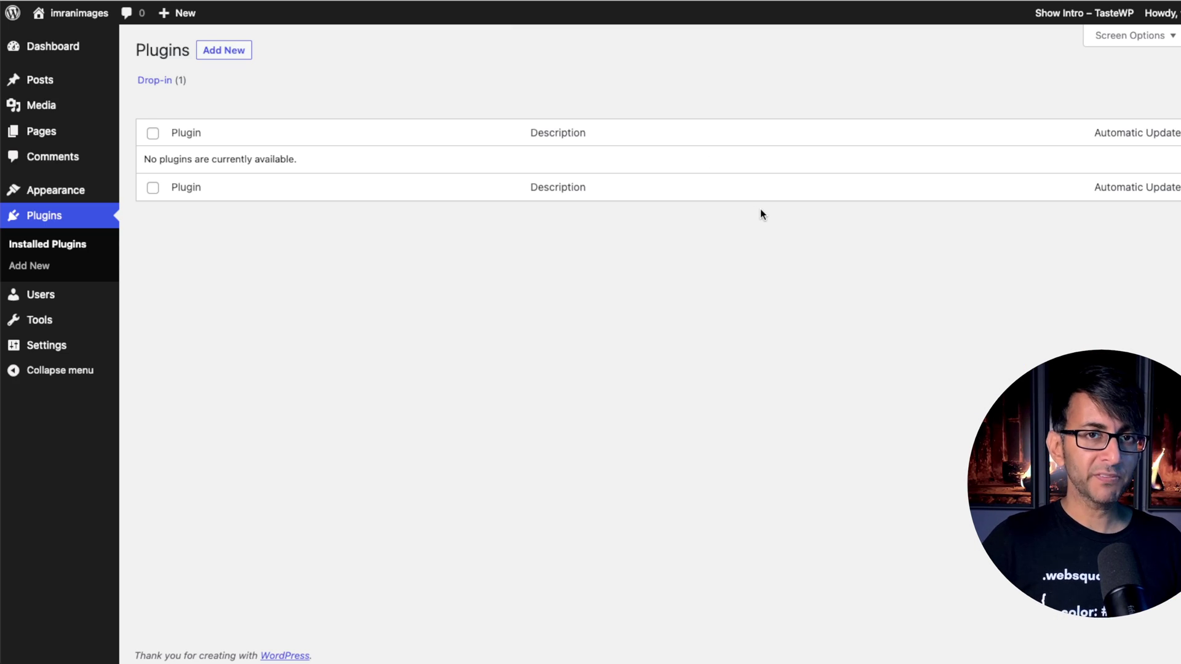
Go to the Add New Plugins page and begin searching the plugin directory.
left_click(232, 57)
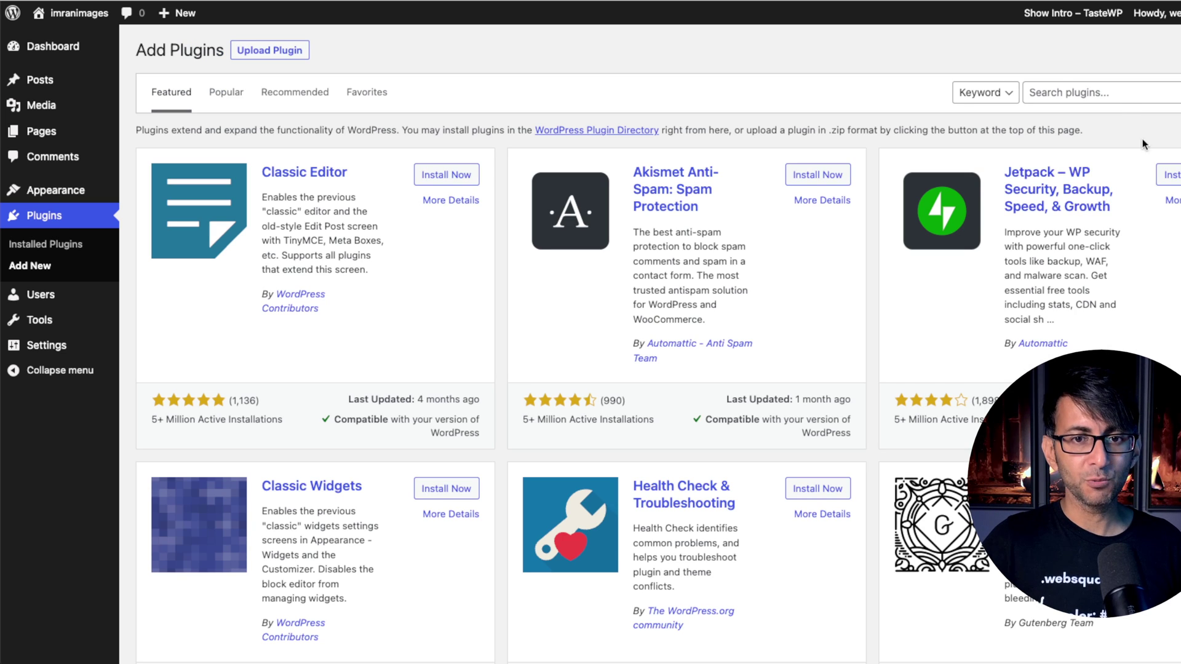
left_click(1122, 93)
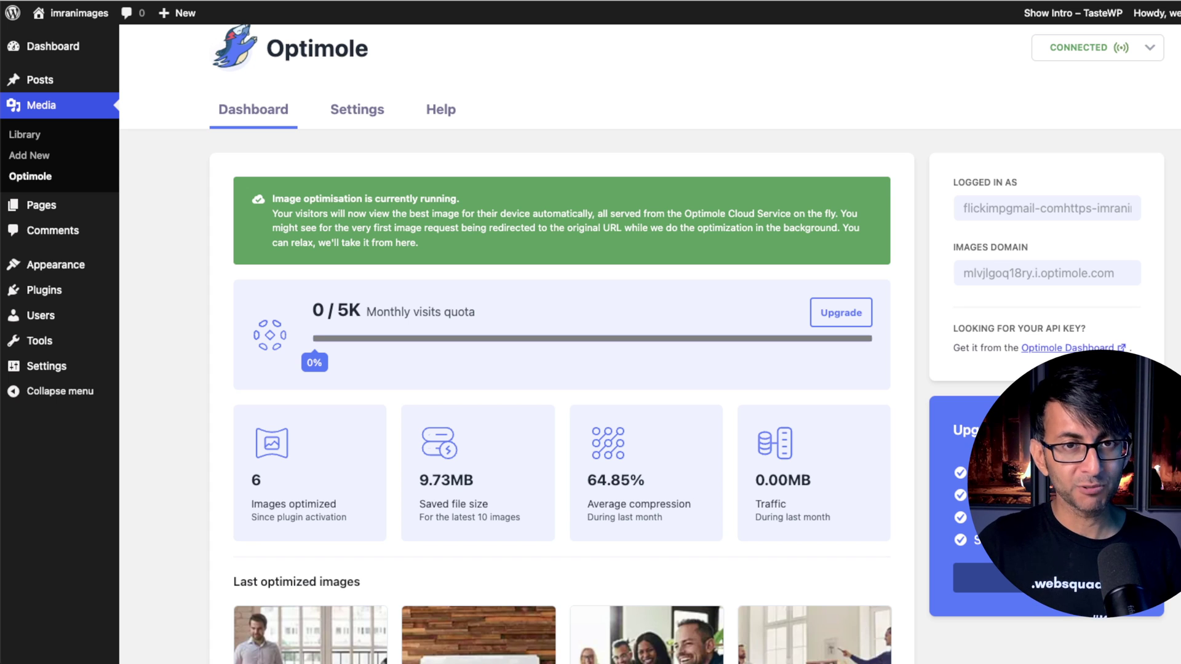
scroll(561, 345, "down", 3)
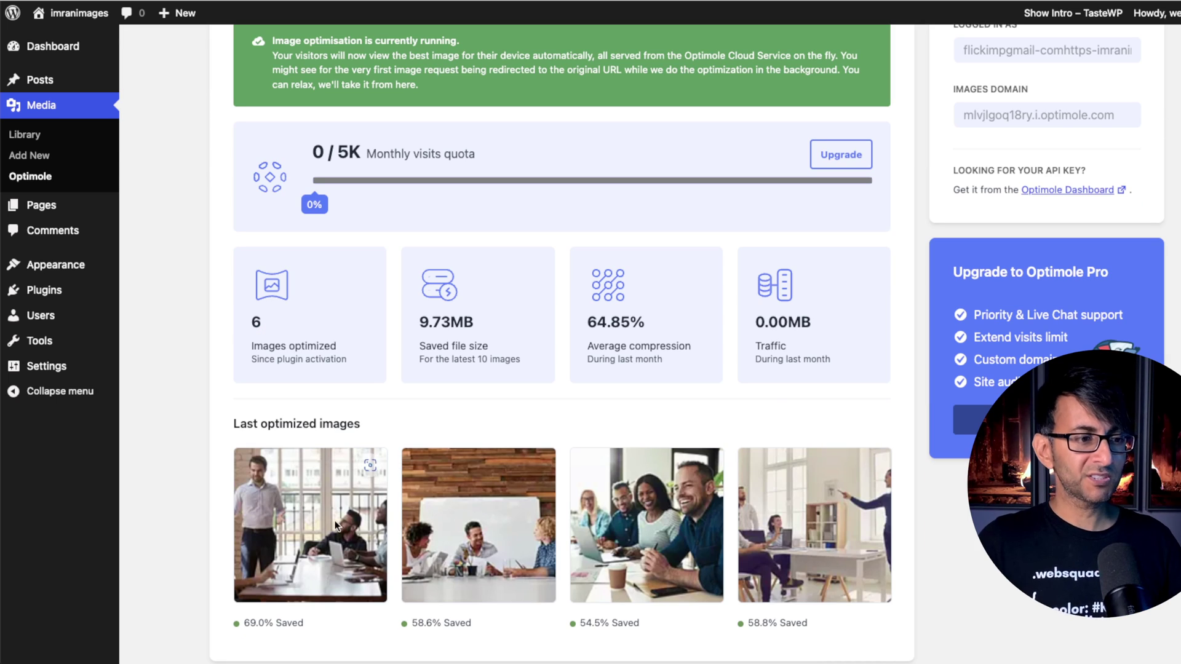
mouse_move(848, 541)
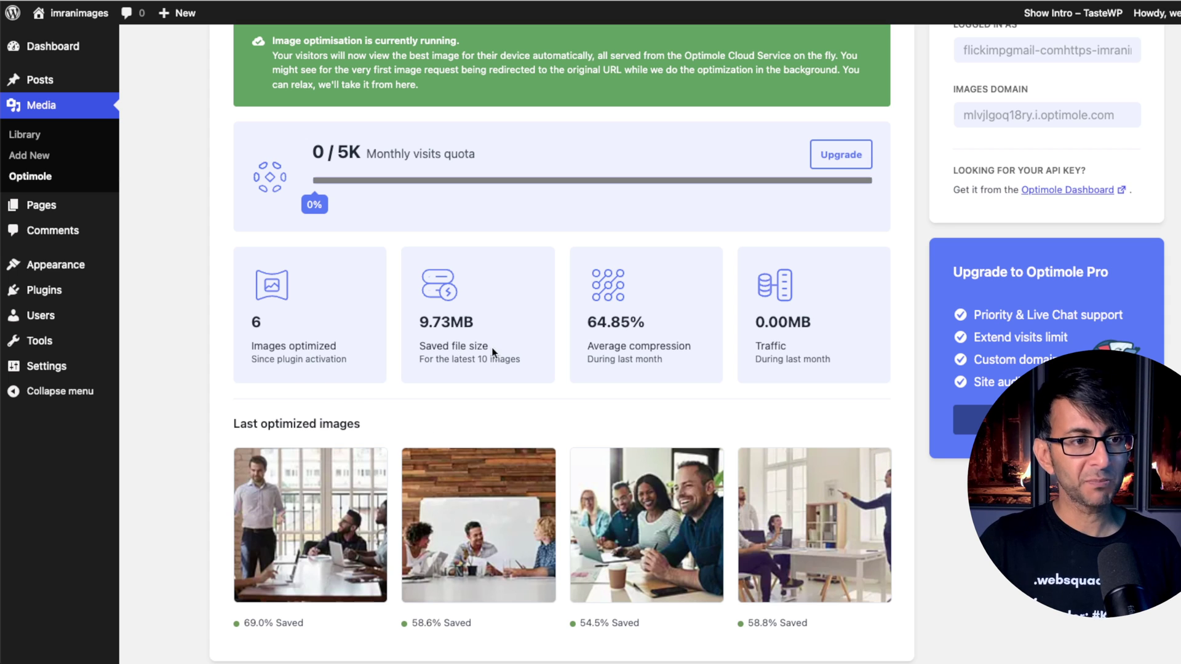
scroll(492, 335, "up", 1)
scroll(492, 335, "up", 3)
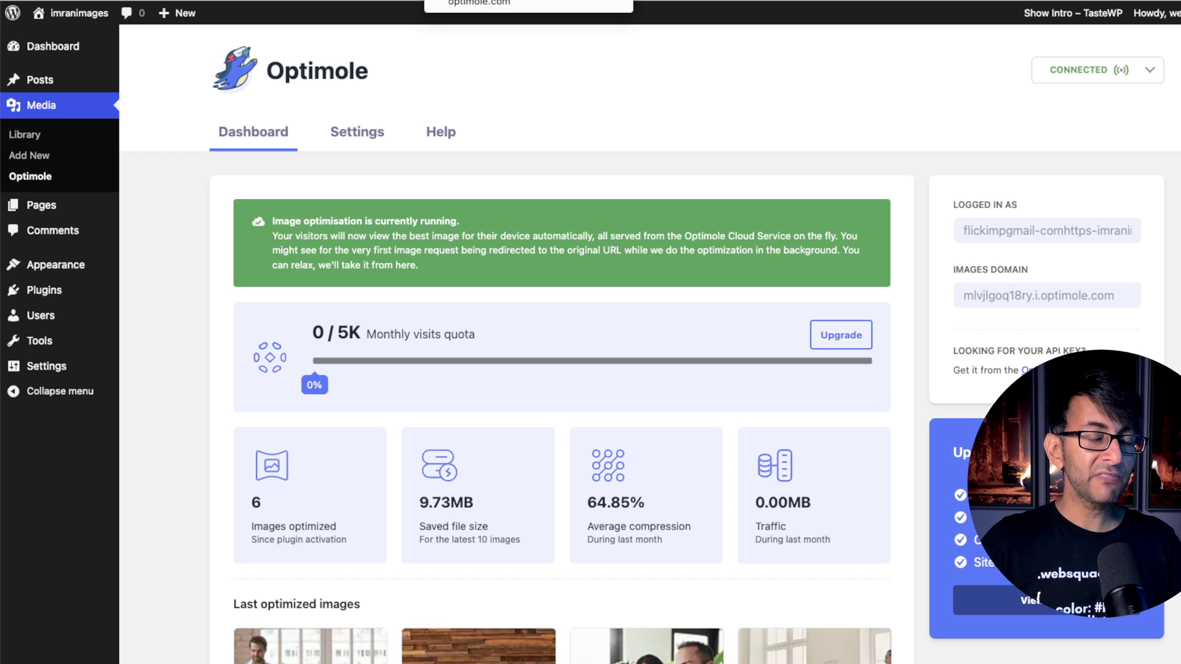
key("ctrl+Tab")
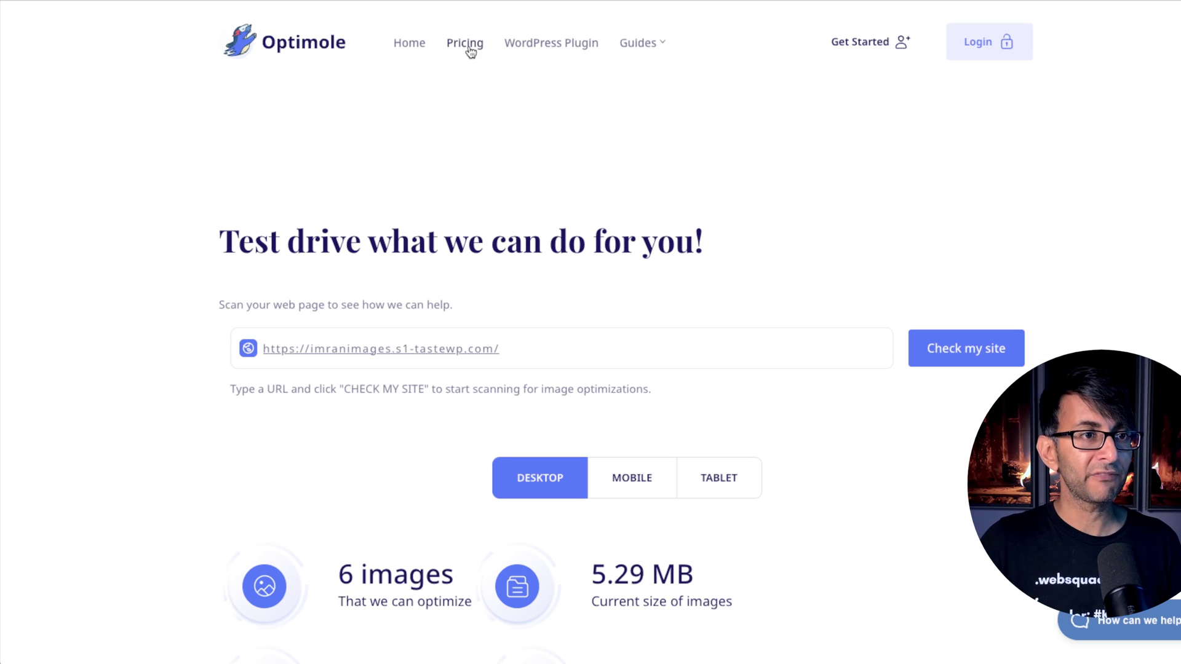
left_click(467, 46)
scroll(591, 332, "down", 5)
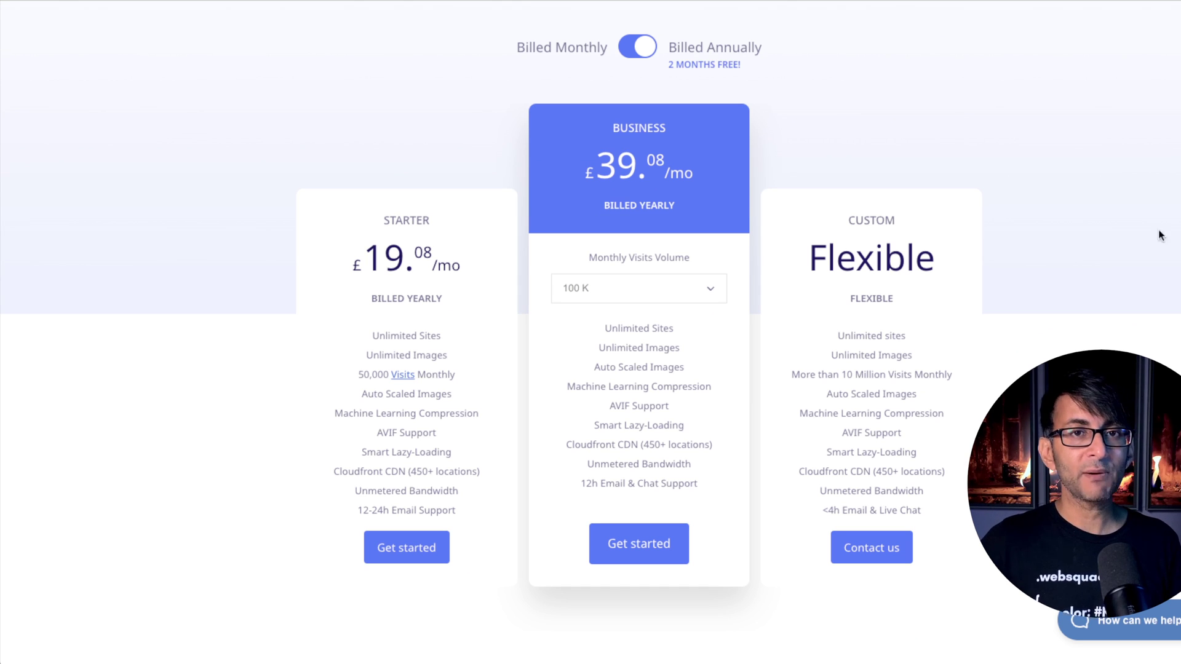
left_click(628, 288)
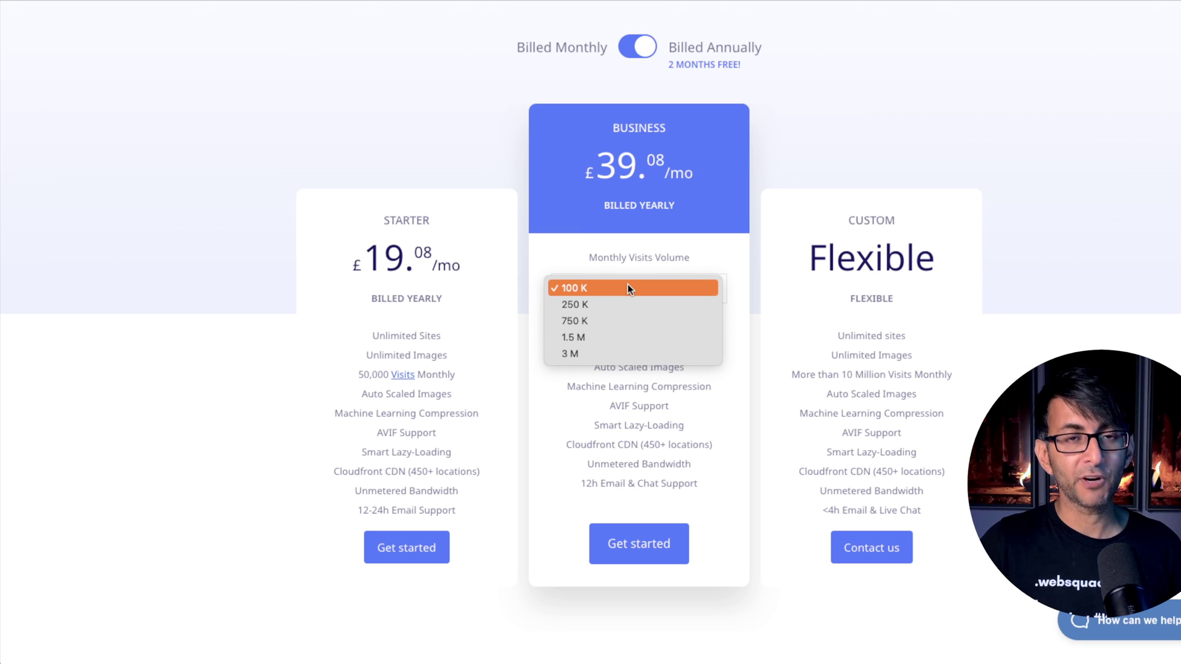
left_click(677, 290)
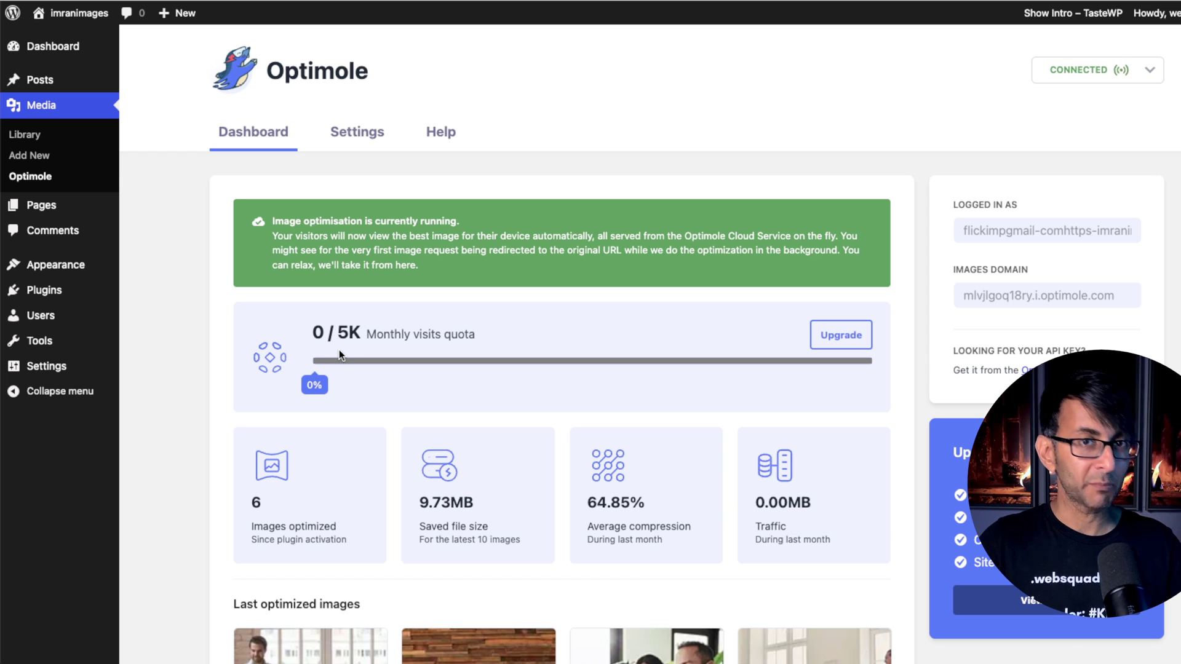
Switch on 'Scale images & Lazy load' and 'Enable Optimole badge' in Optimole's general settings.
left_click(357, 131)
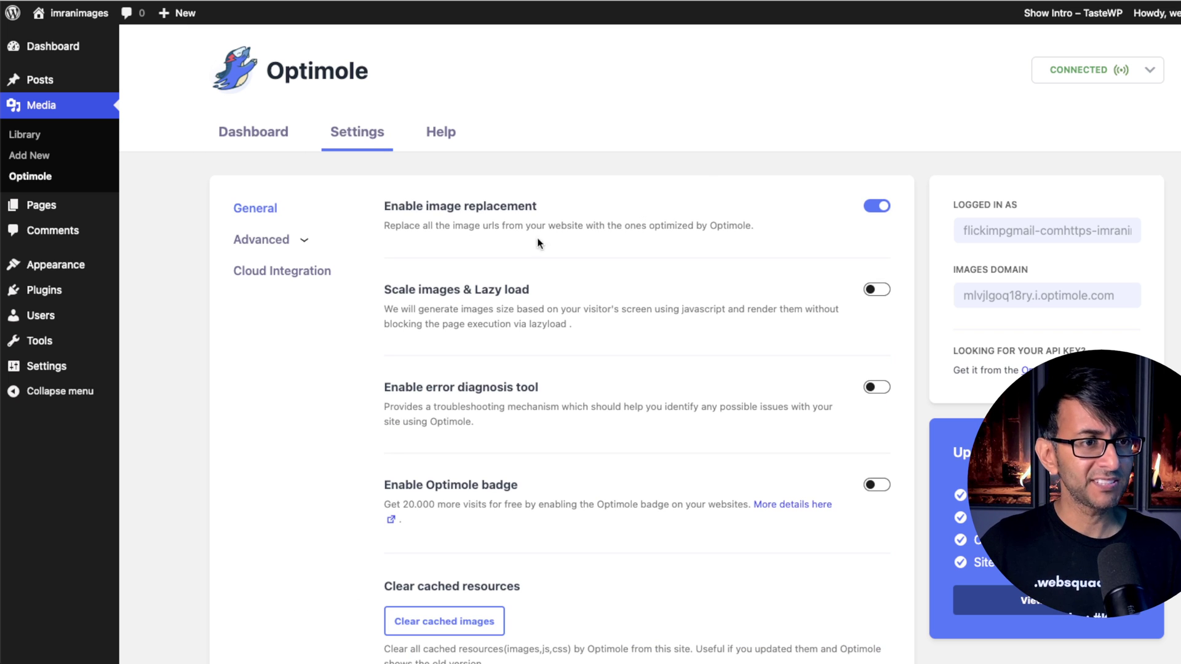
scroll(538, 240, "down", 1)
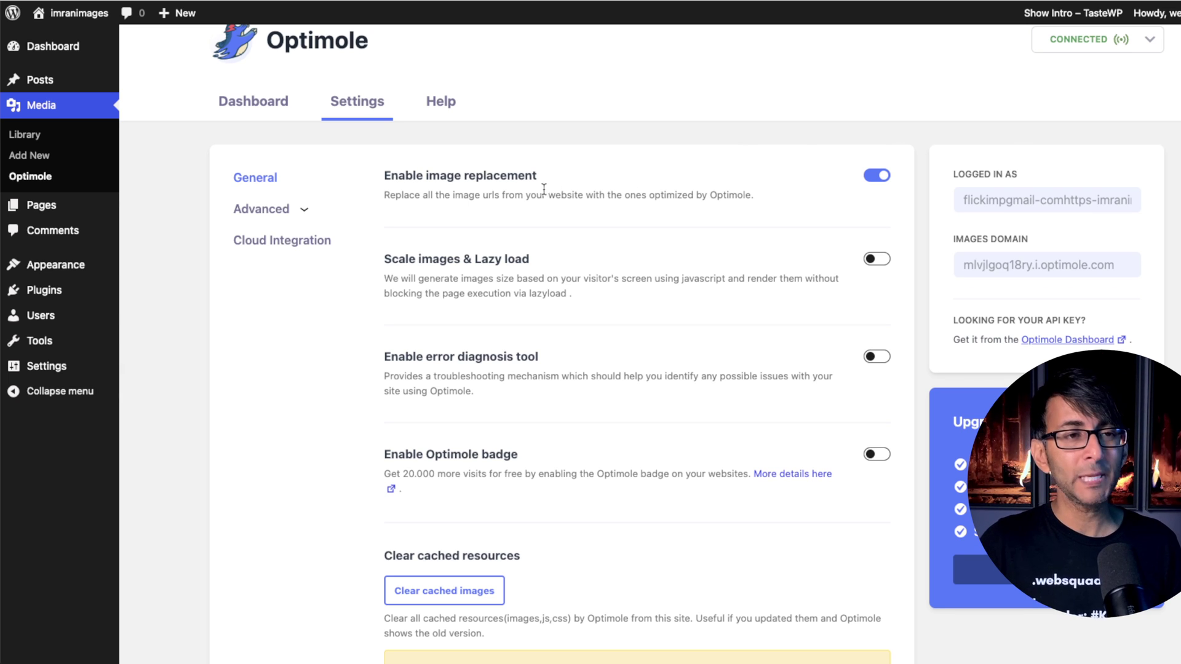
left_click(878, 260)
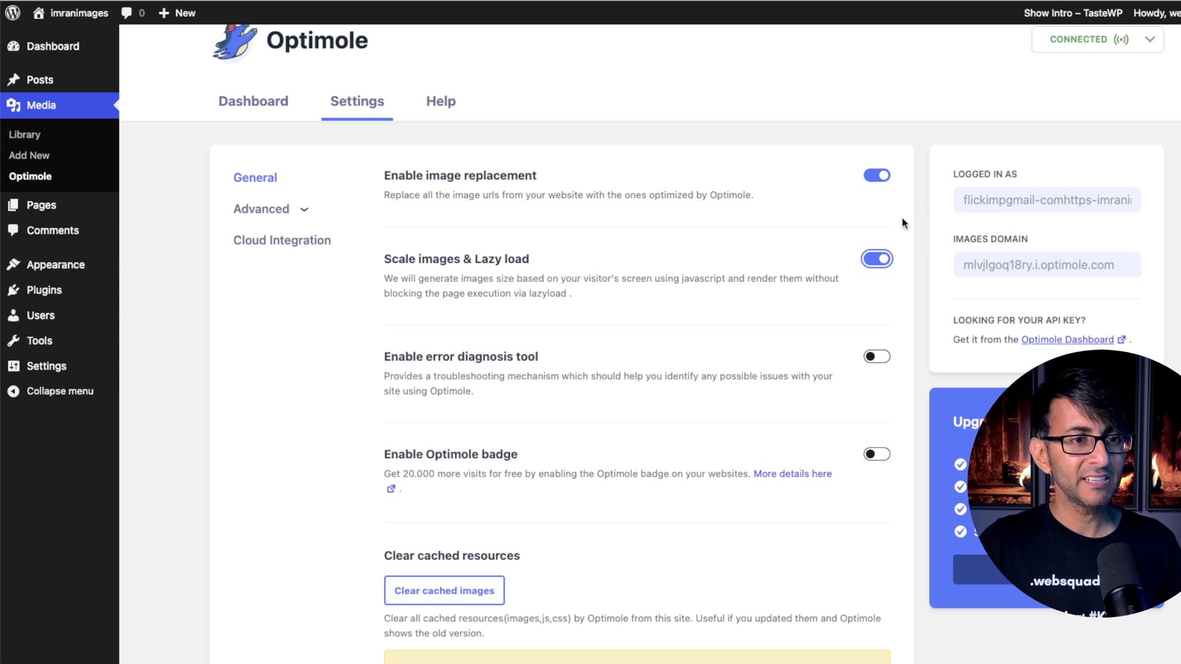
scroll(886, 391, "down", 1)
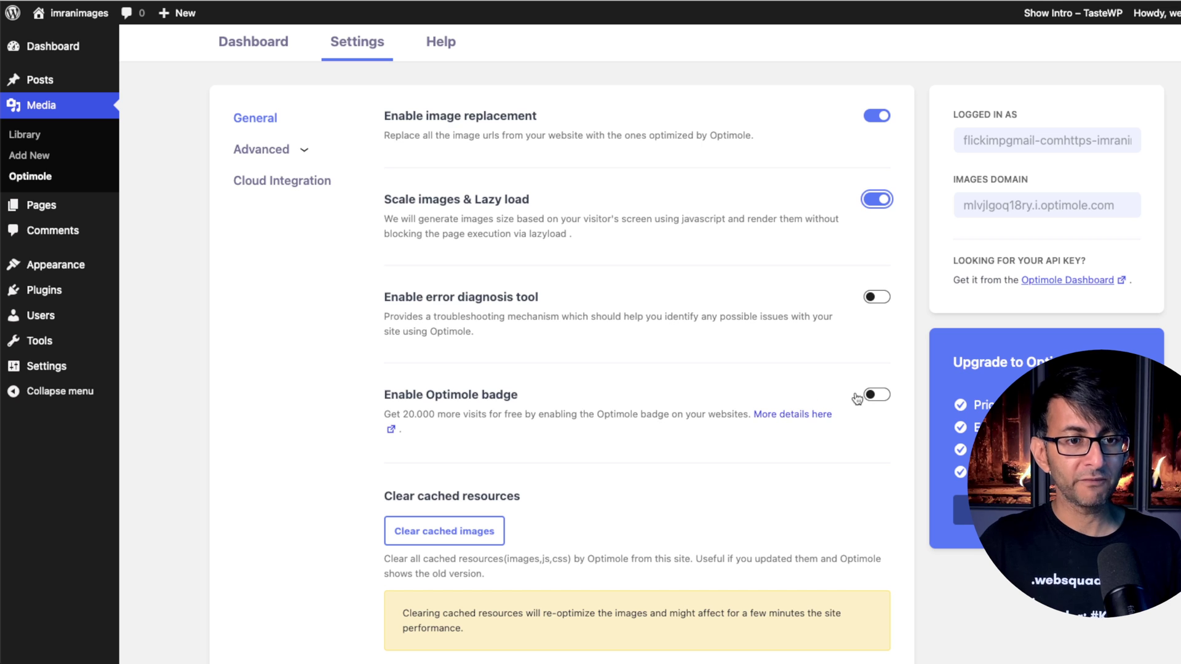
left_click(882, 395)
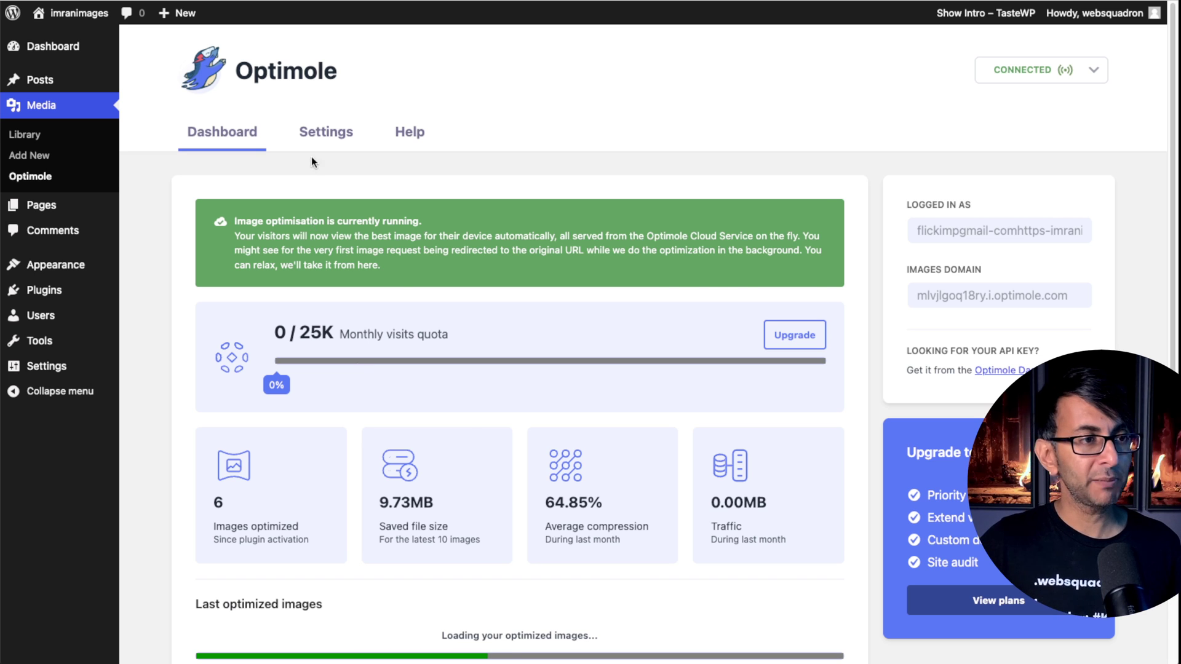
Enable network-based optimizations and Serve CSS & JS under Advanced > Compression.
left_click(326, 132)
left_click(241, 237)
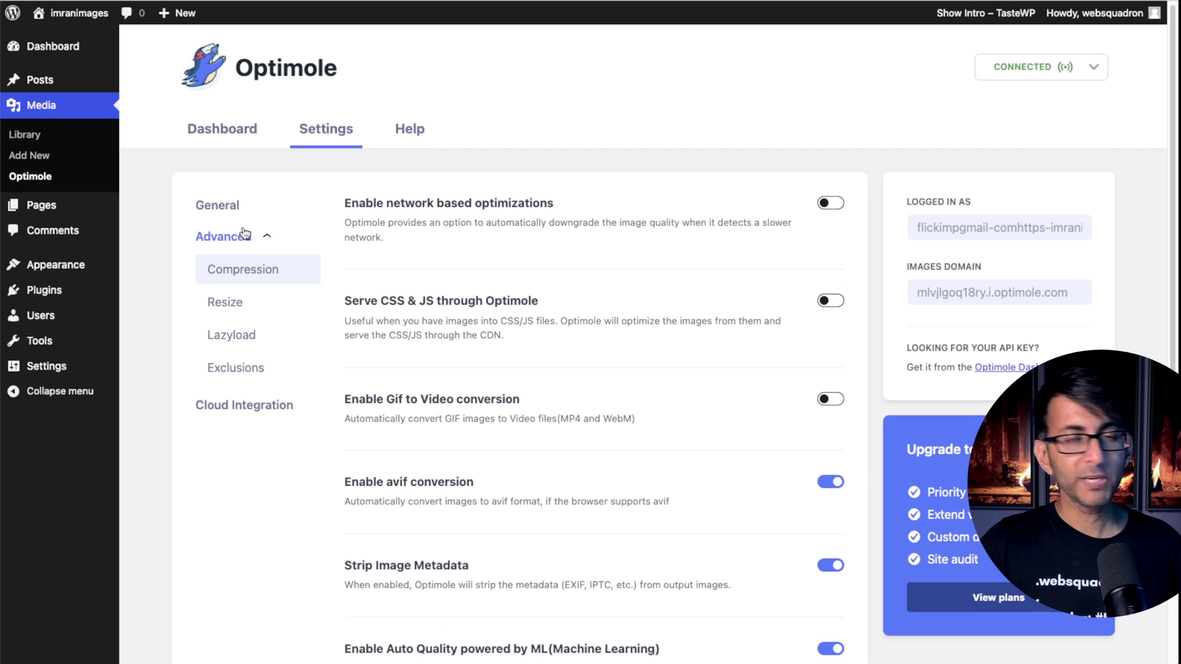
left_click(832, 204)
left_click(832, 203)
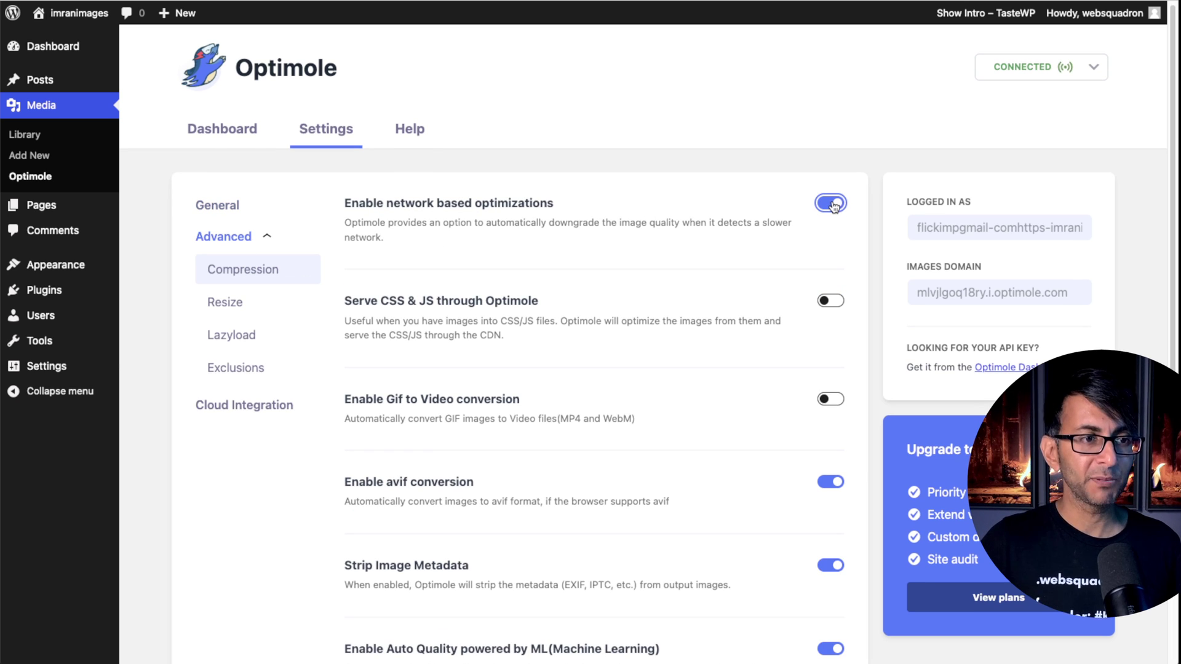
left_click(833, 302)
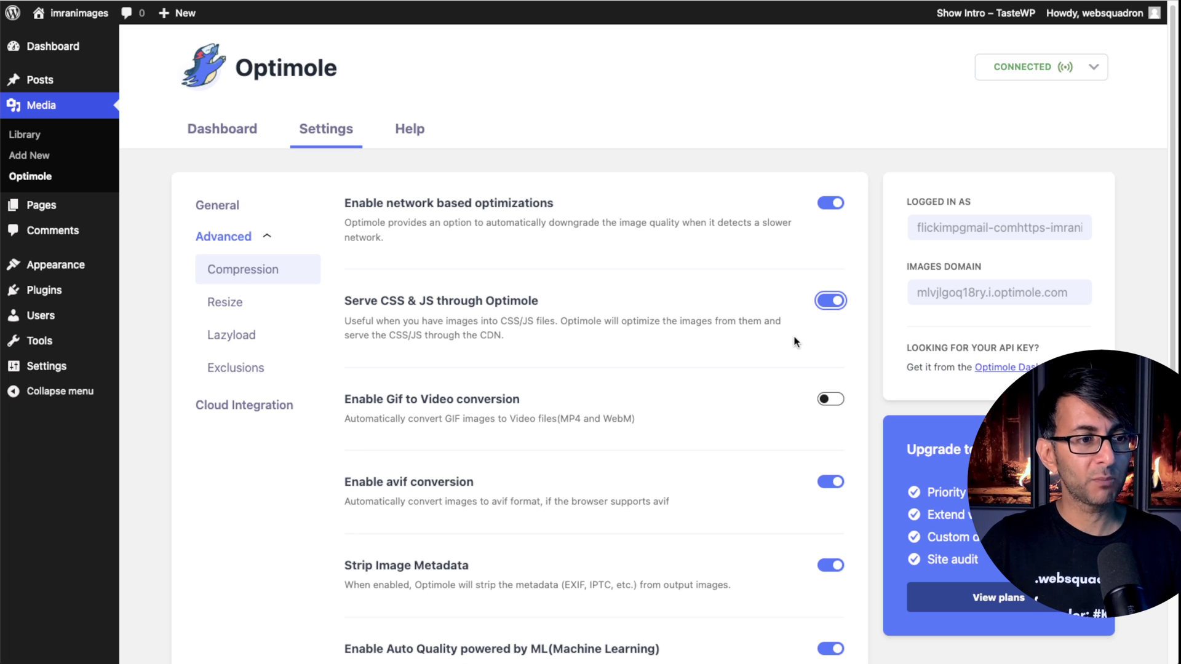
Save the compression changes and bring up the Resize settings showing 1920 × 1080 maximum.
scroll(1165, 204, "down", 2)
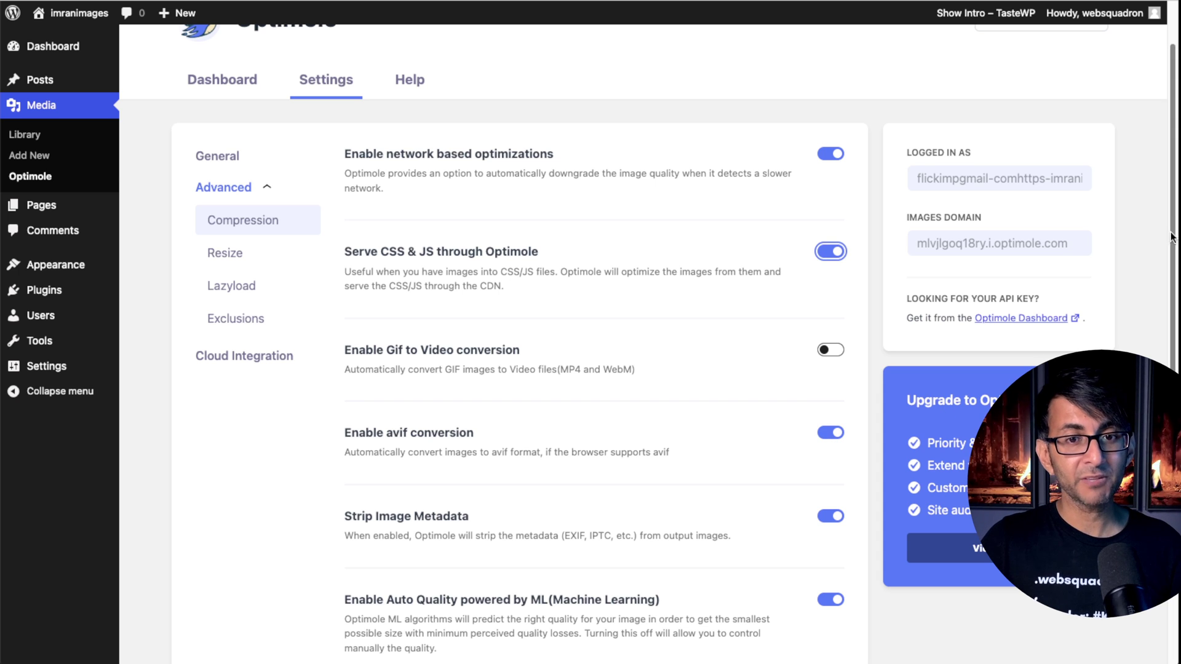
scroll(788, 419, "down", 2)
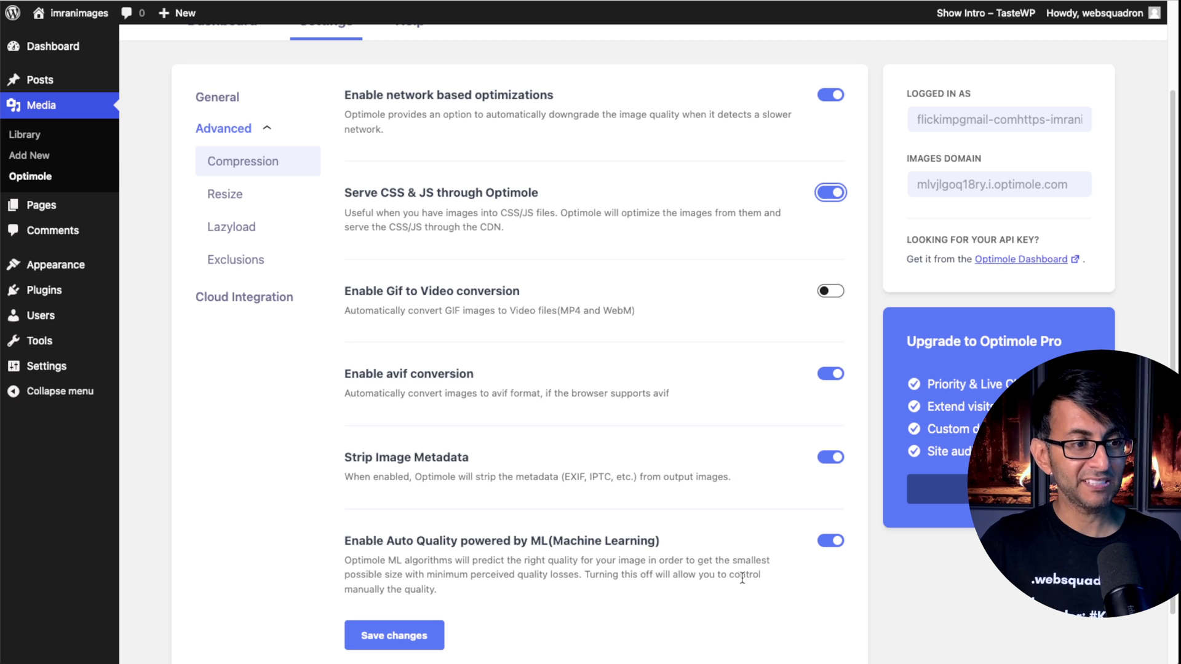
scroll(744, 646, "down", 2)
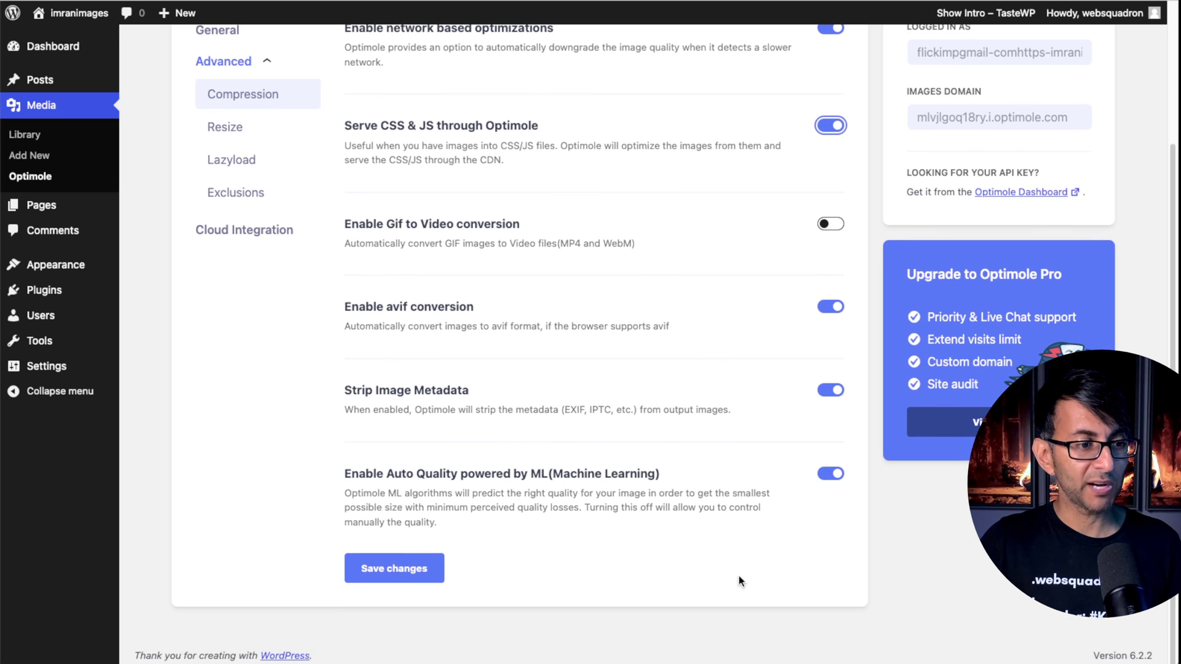
left_click(408, 568)
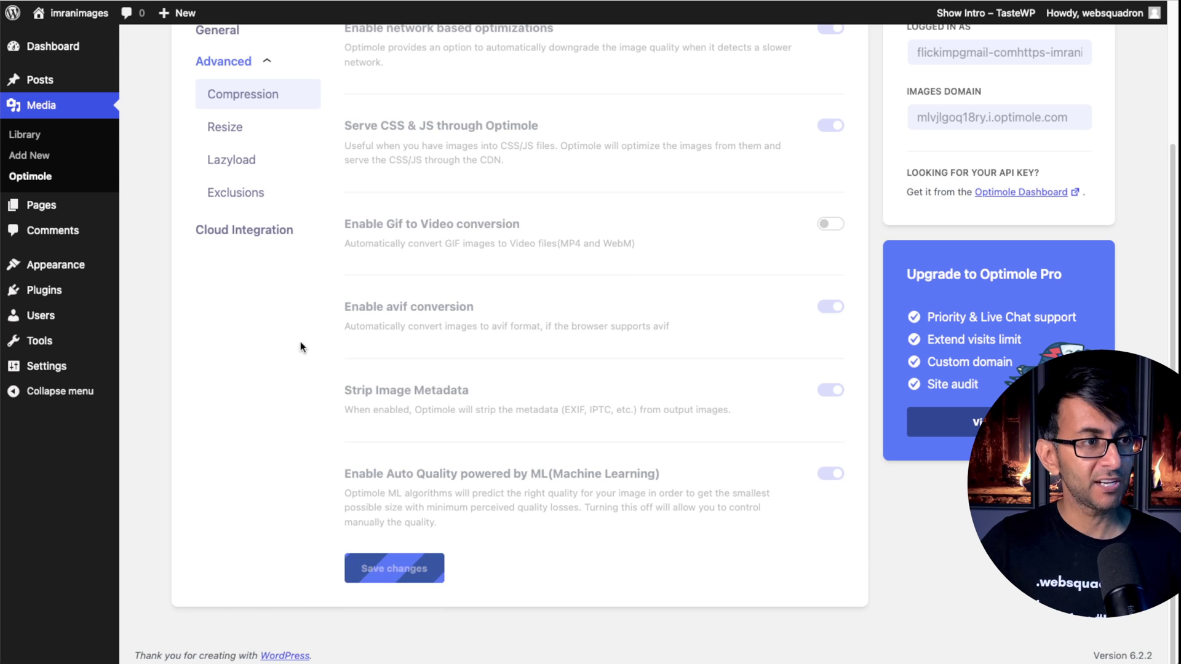
scroll(240, 222, "up", 3)
left_click(236, 227)
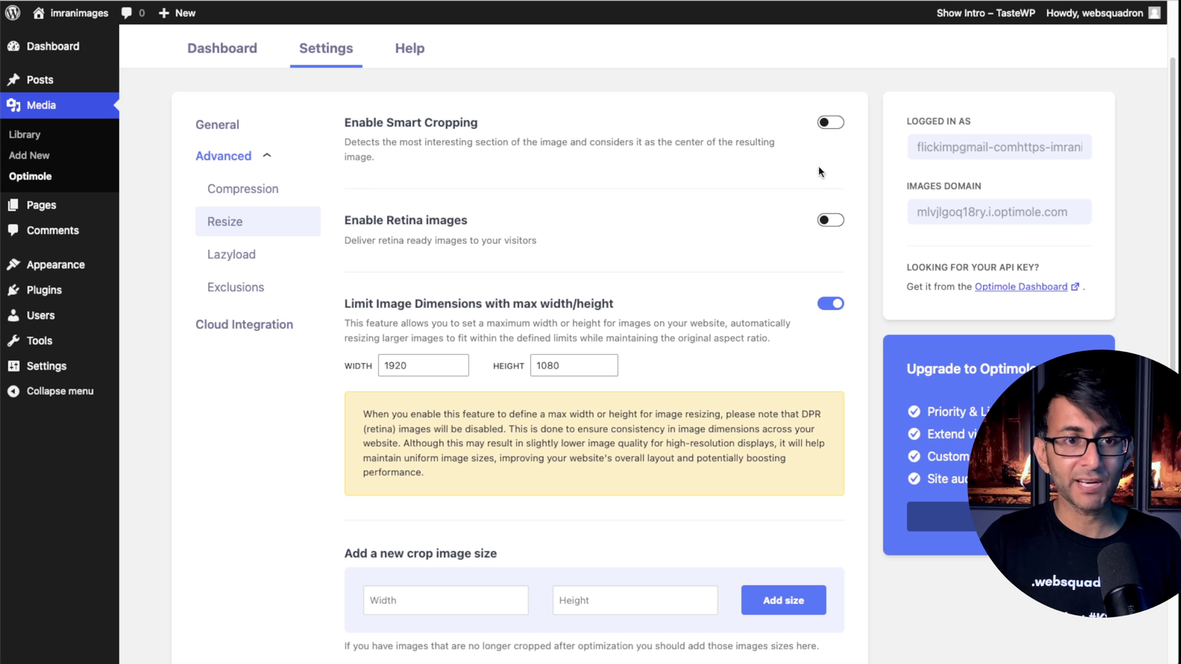
Enable retina images in Resize, then move on to the Lazyload settings.
left_click(833, 221)
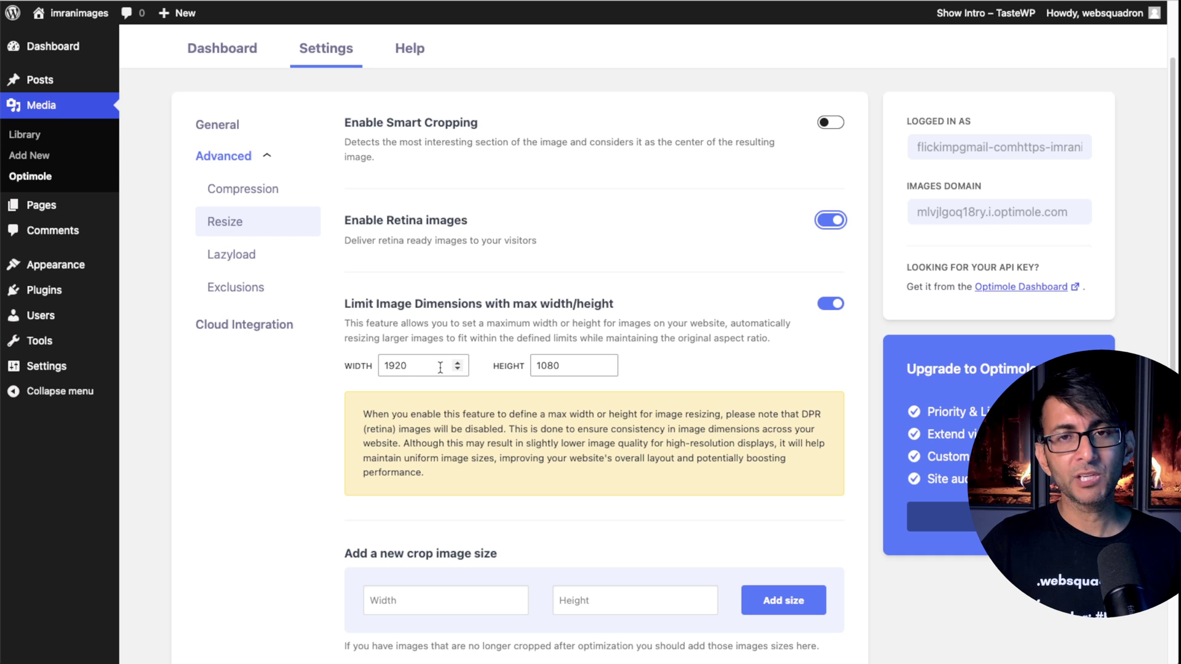
left_click(257, 225)
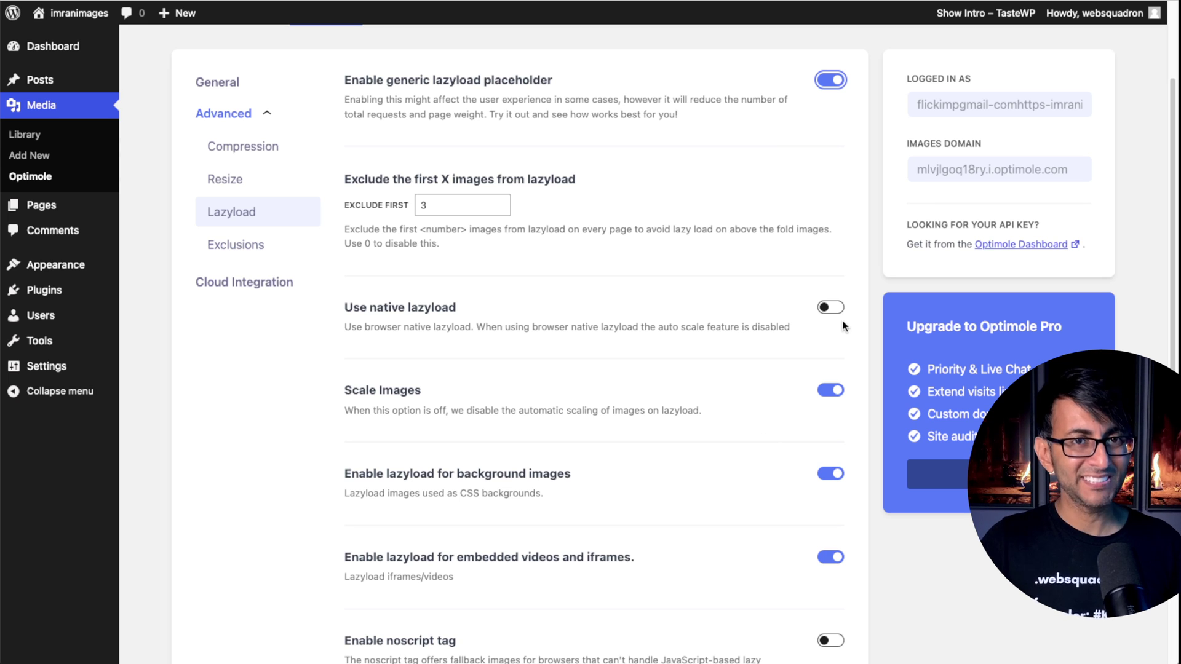
Scroll through the Lazyload options and select the Exclude First value of 3.
left_click_drag(1172, 220, 1171, 268)
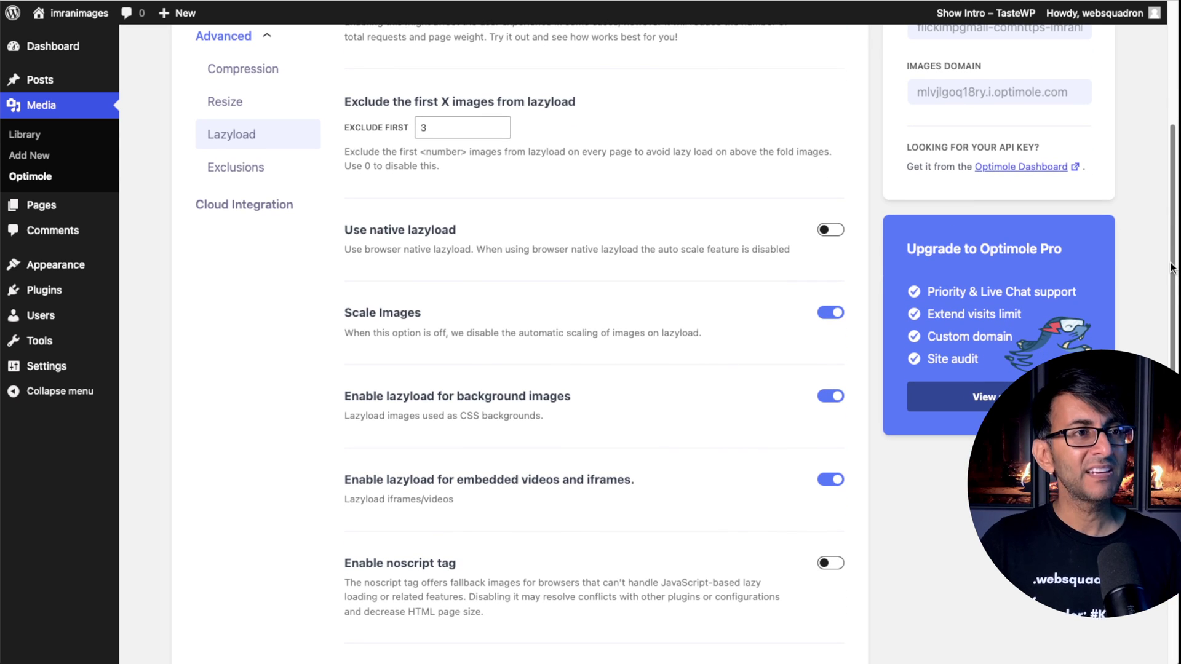
scroll(1172, 268, "down", 5)
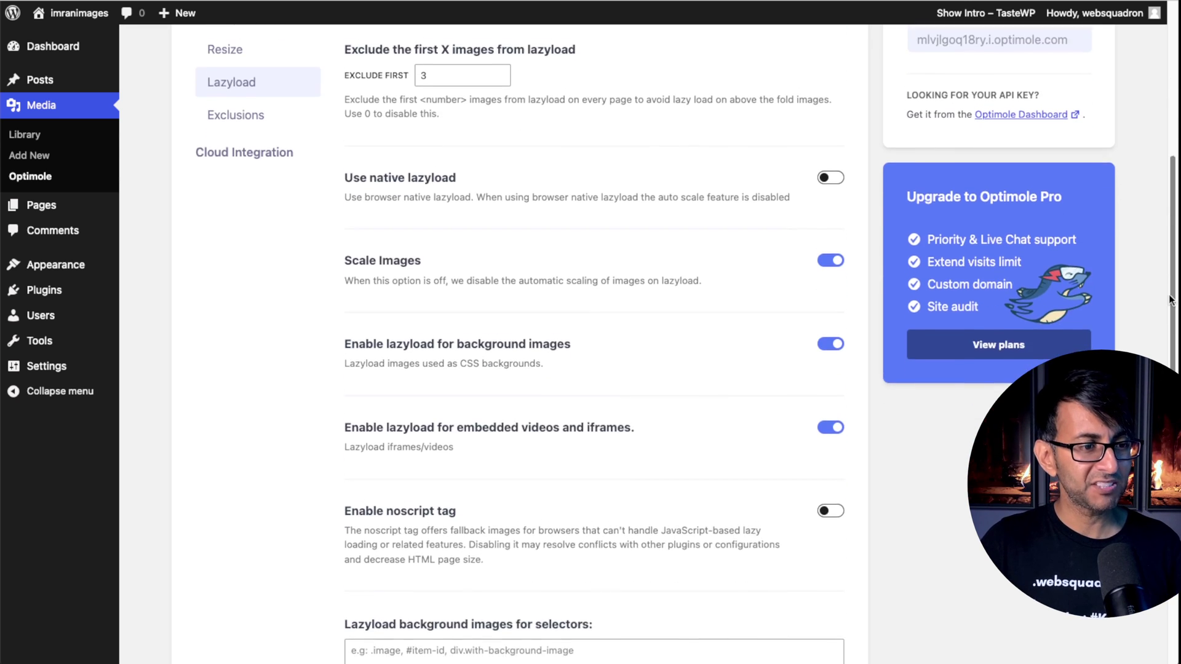
scroll(1172, 268, "up", 4)
scroll(940, 195, "up", 5)
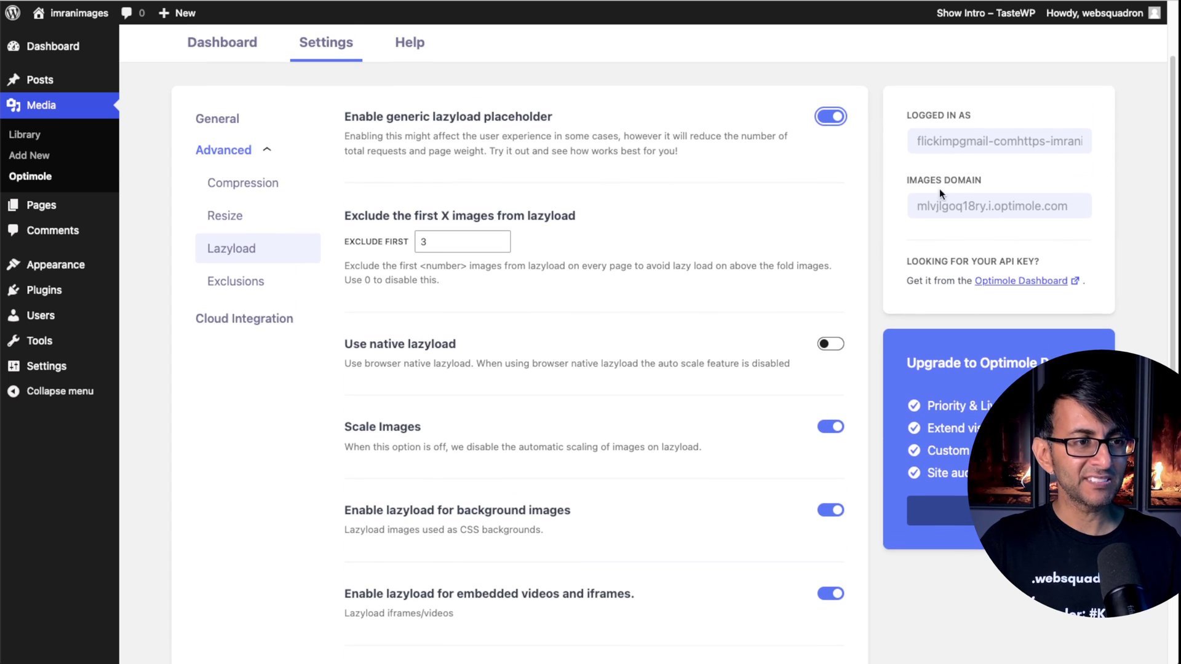
double_click(443, 244)
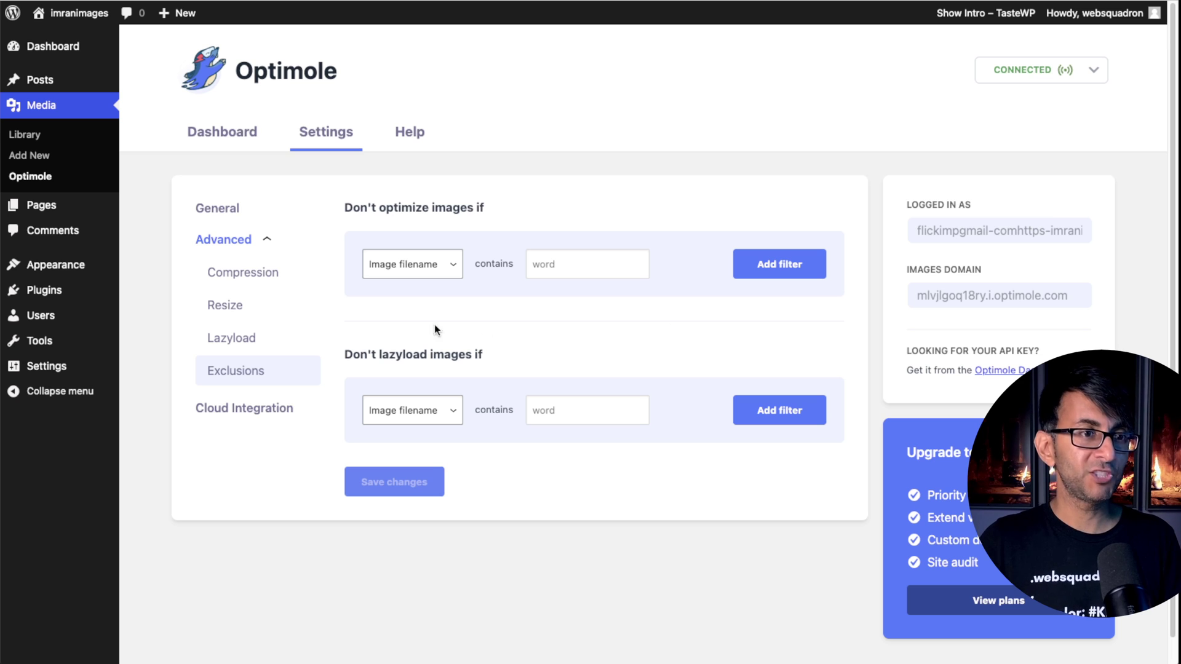
left_click(422, 263)
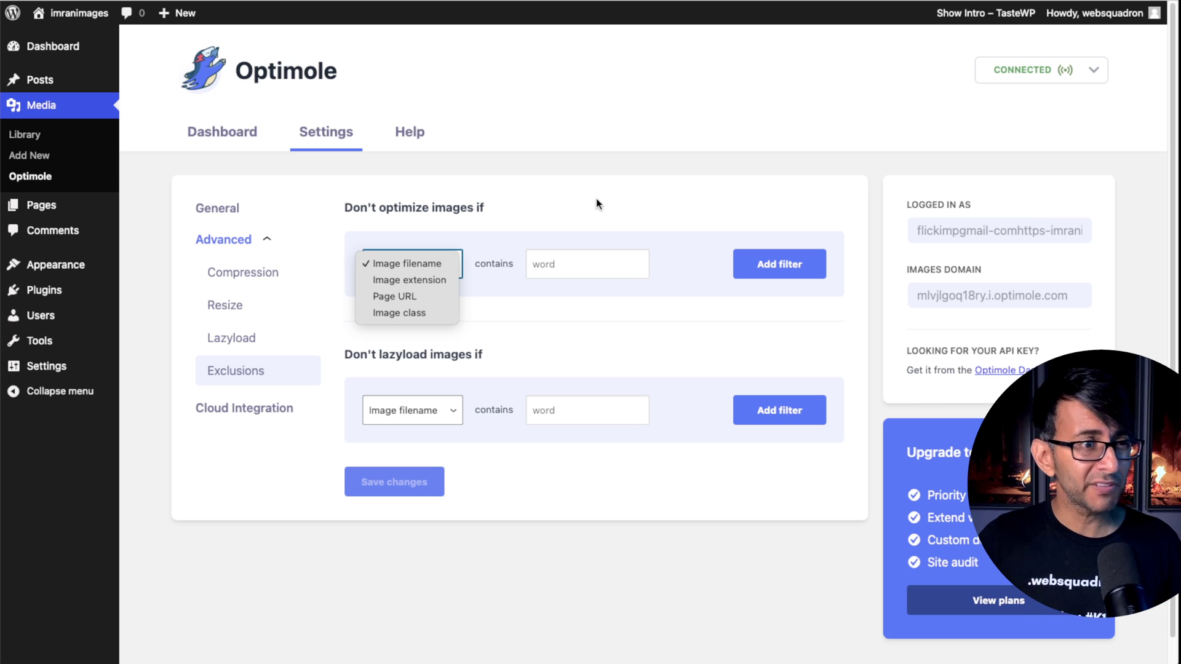
left_click(646, 205)
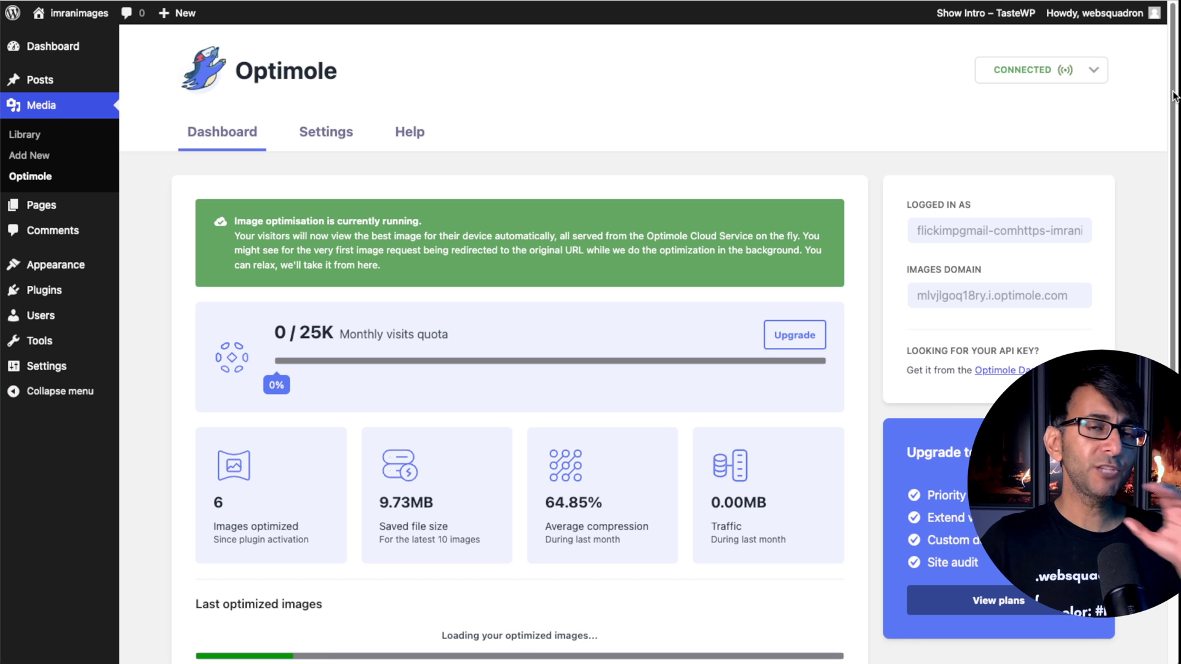
Clear cached images and cached CSS & JS, then inspect Stock3.png's details in the Media Library.
scroll(871, 474, "down", 3)
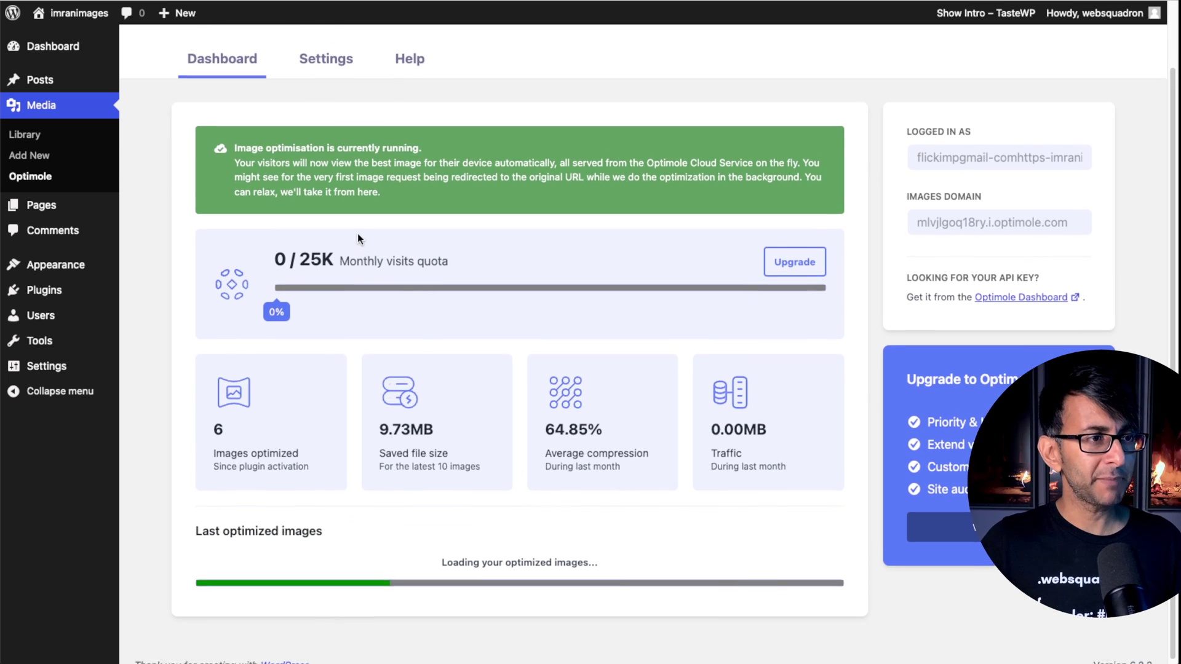
scroll(369, 185, "up", 2)
left_click(326, 105)
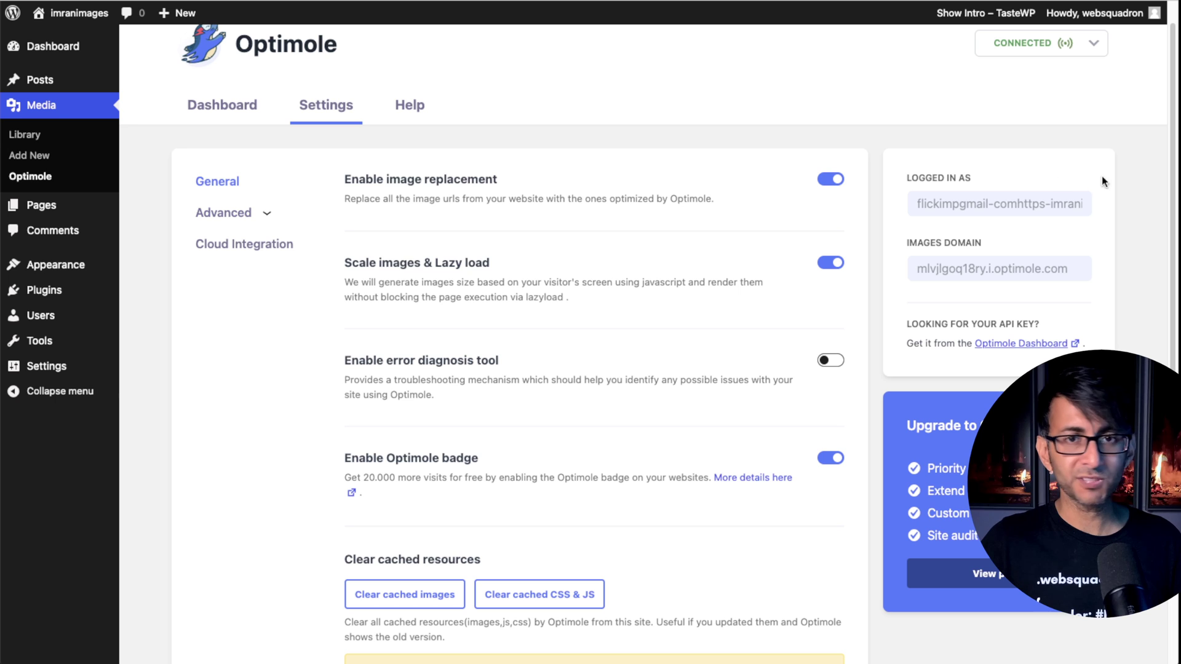
left_click_drag(1175, 145, 765, 371)
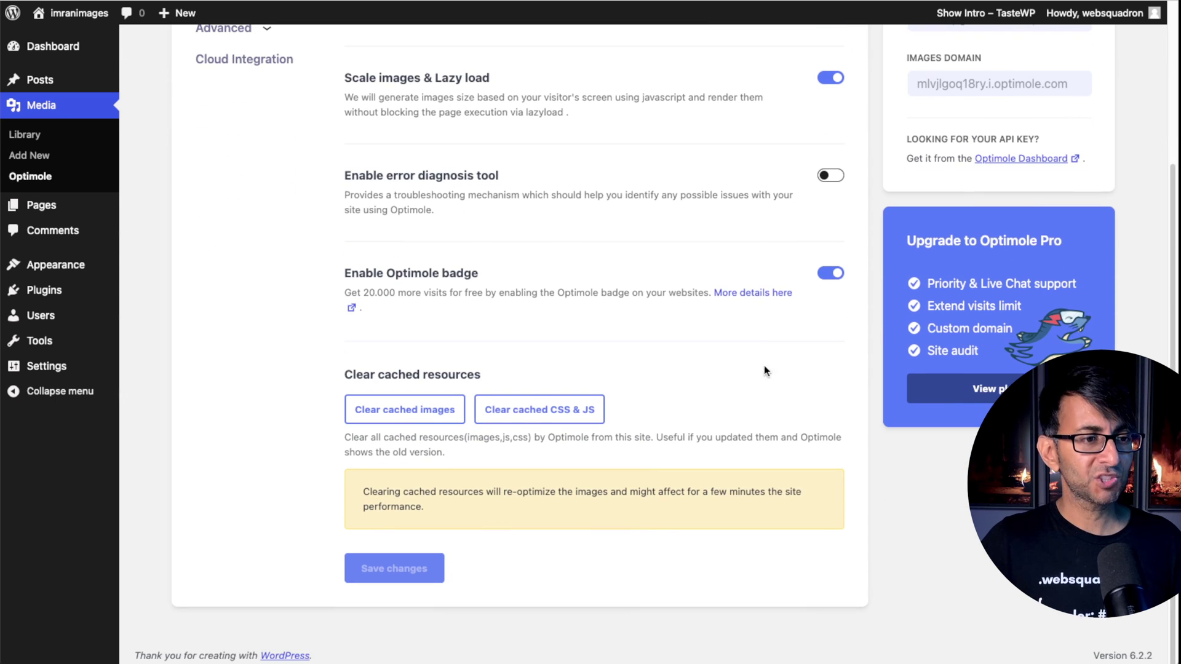
left_click(425, 417)
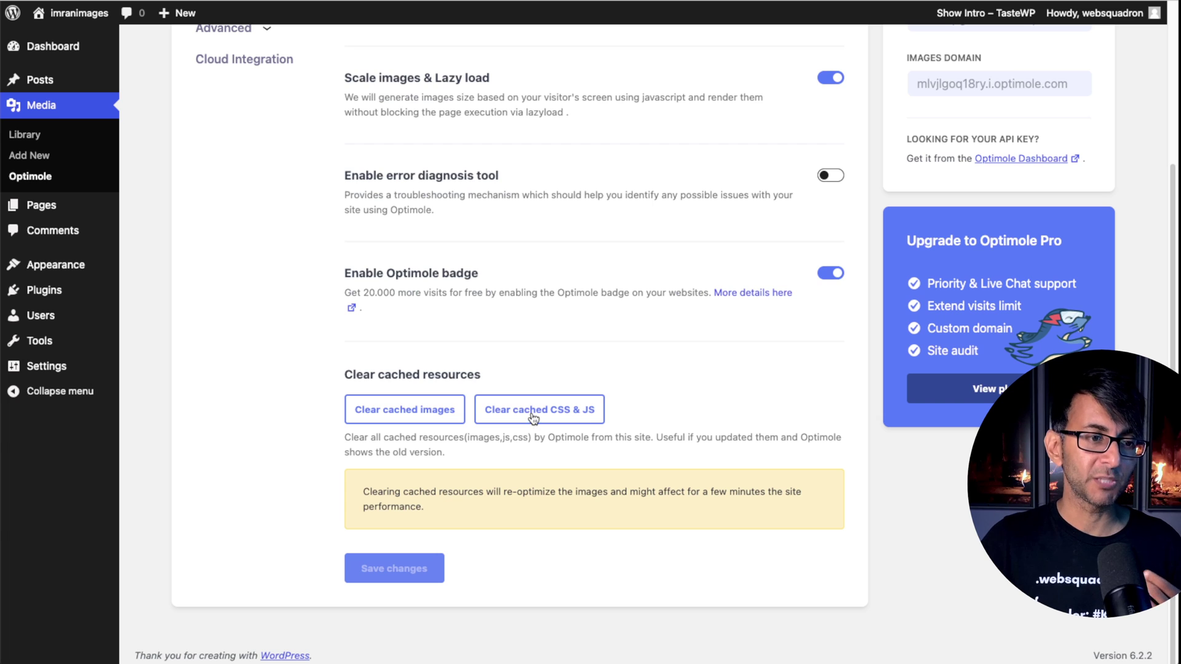
left_click(533, 416)
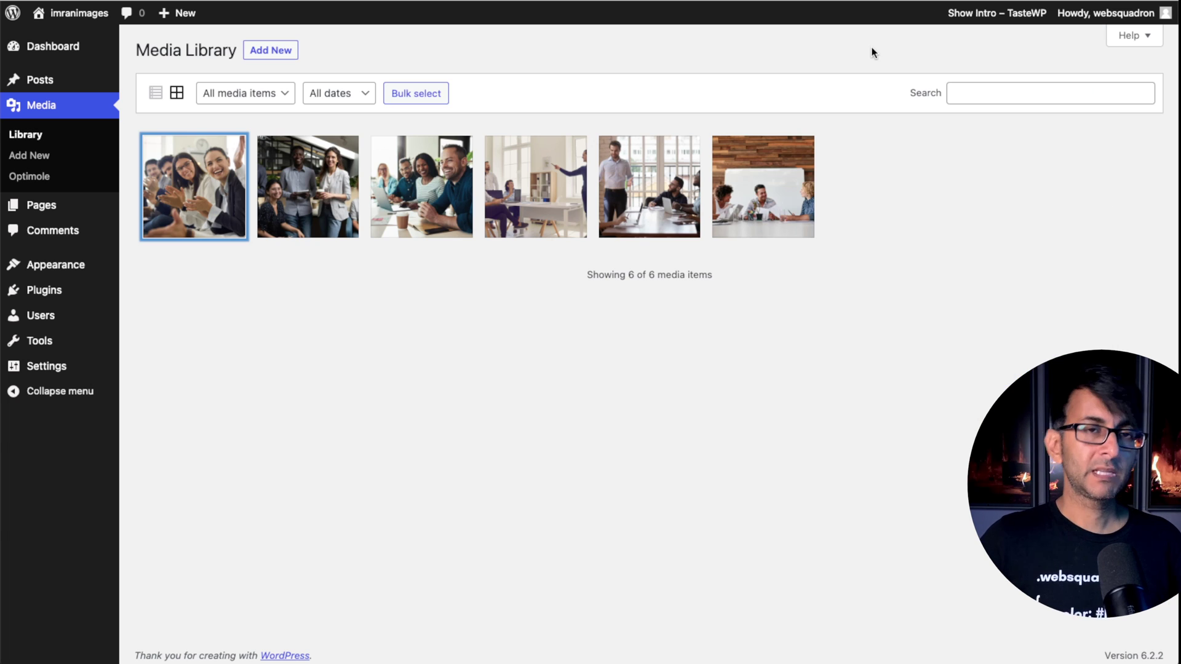
left_click(204, 199)
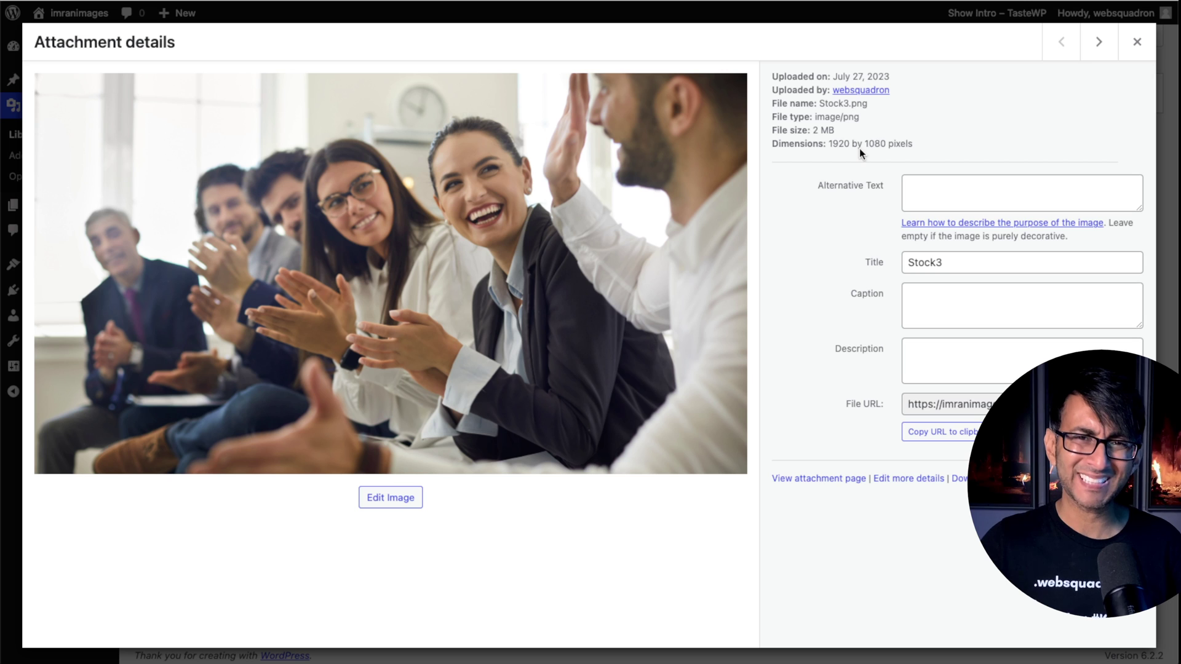
left_click(1136, 42)
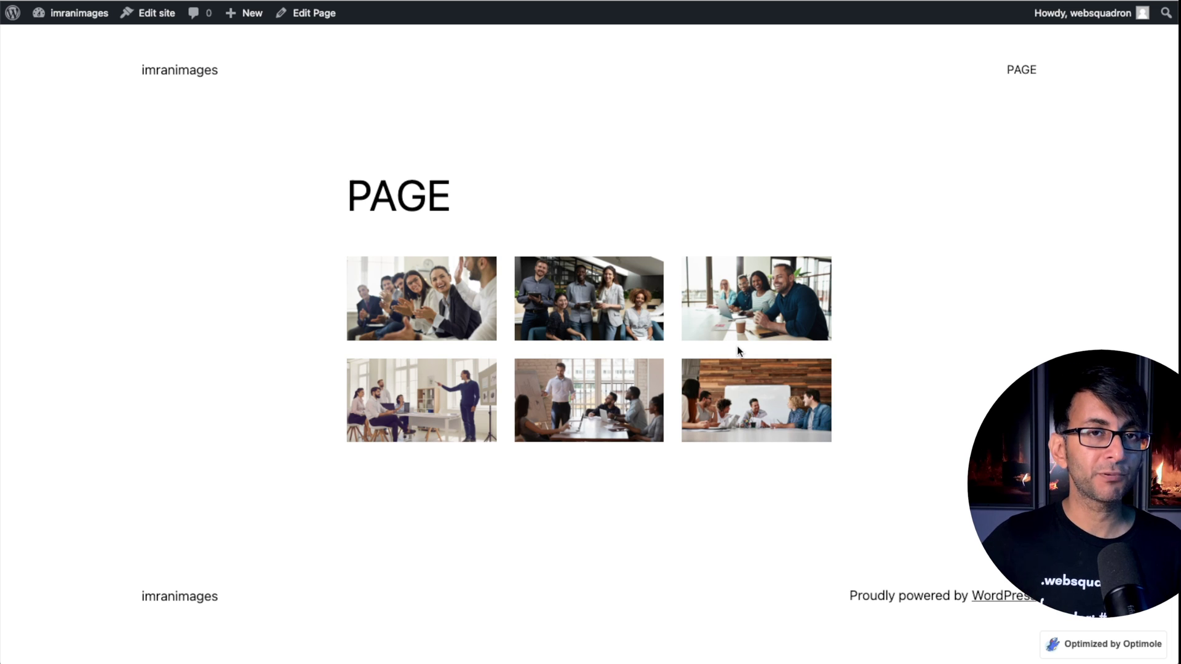
Re-scan the site on the Optimole website, confirming it's fully optimized and 1.977s faster.
key("ctrl+Tab")
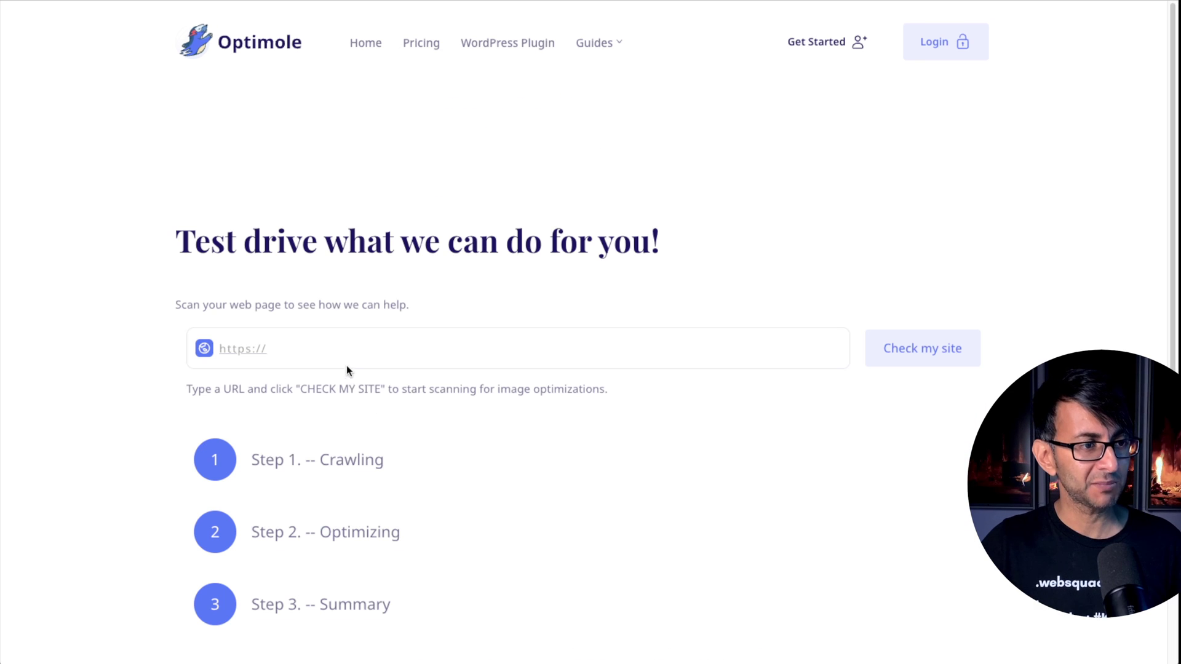
left_click(345, 365)
type("https://imranimages.s1-tastewp.com/")
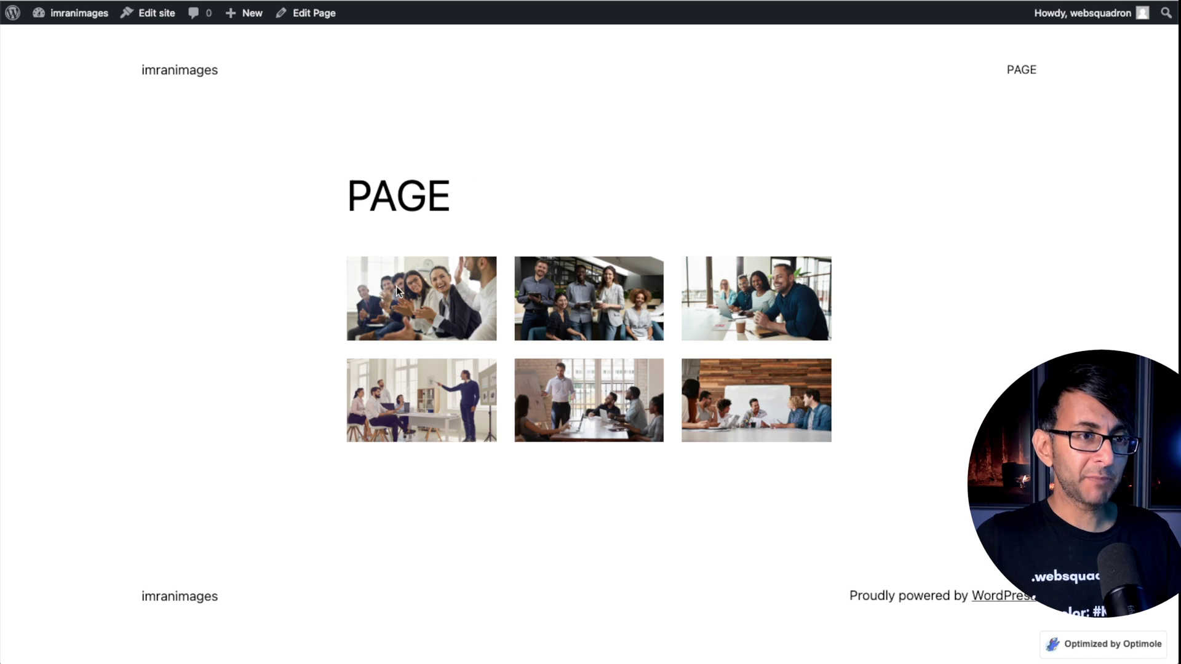
Bring up the context menu for the front-end gallery images to view their options.
right_click(396, 286)
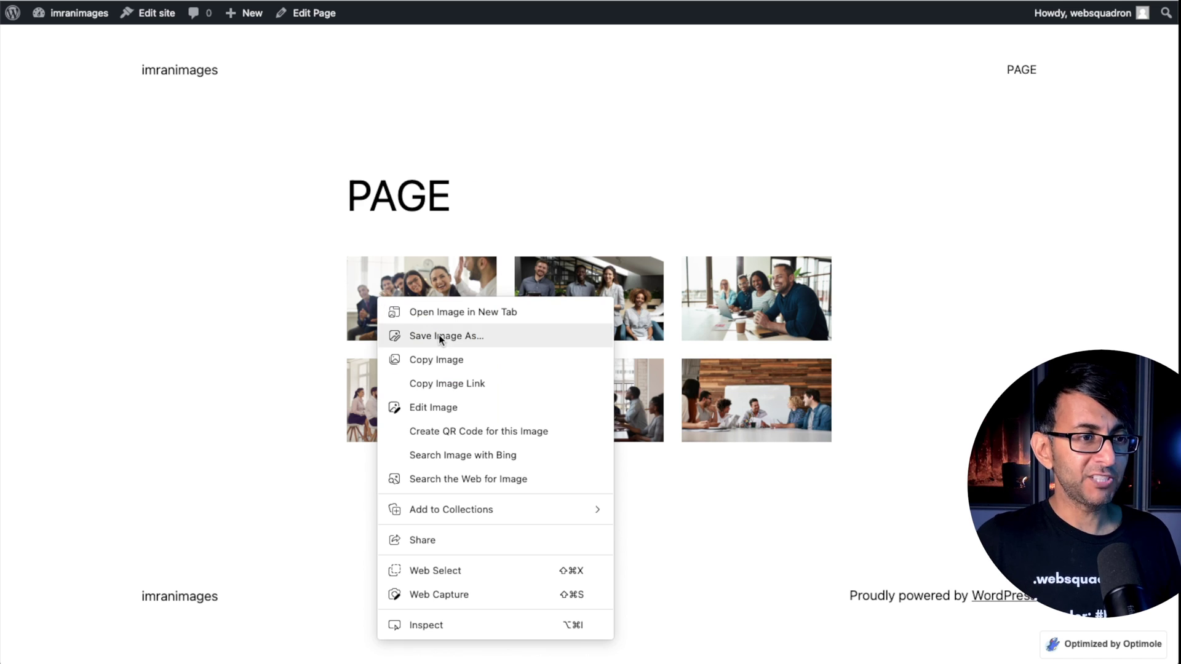
left_click(461, 313)
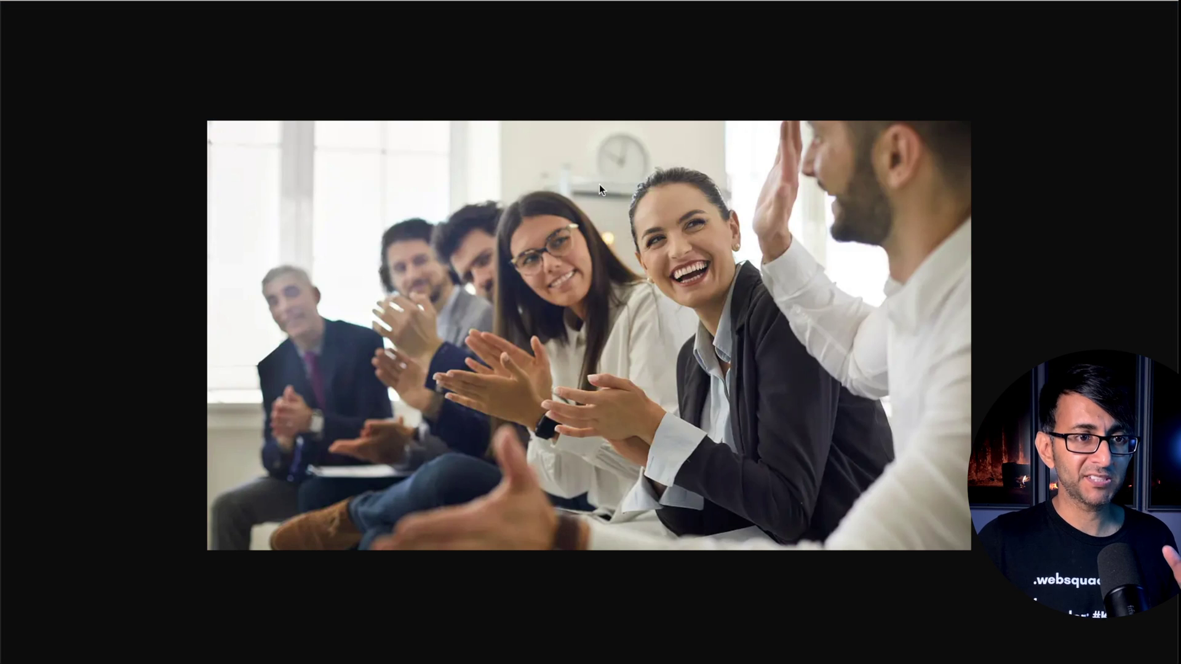
right_click(594, 190)
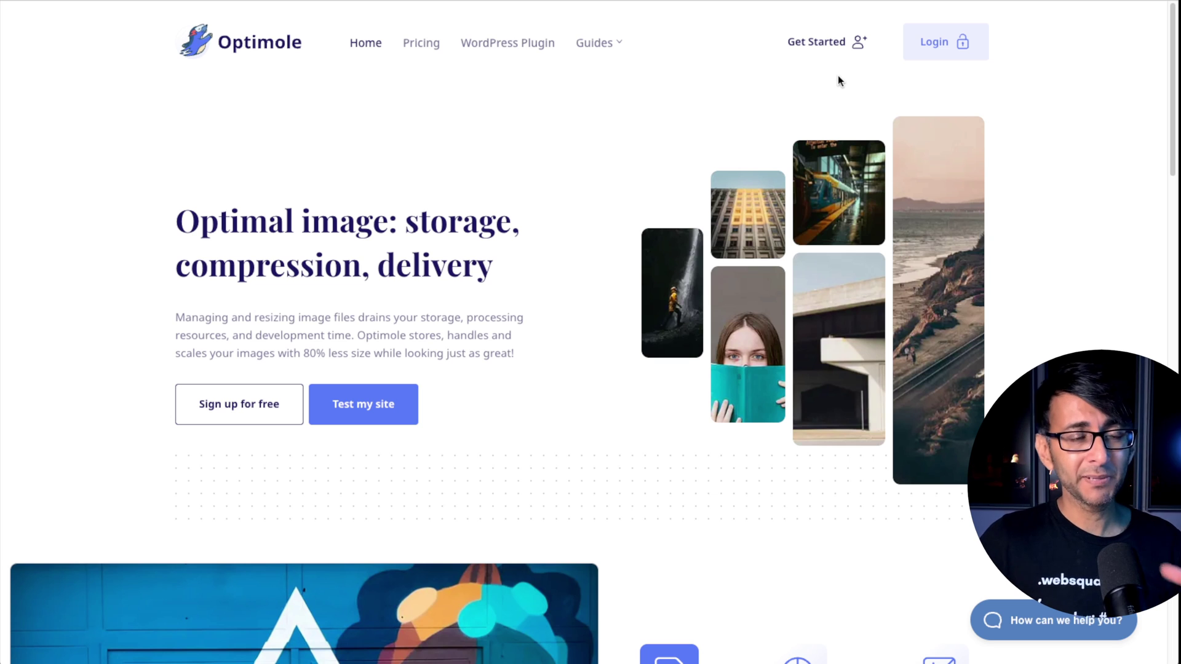
Sign in to Optimole, browse the site's image library, and view the Metrics visits chart.
left_click(960, 52)
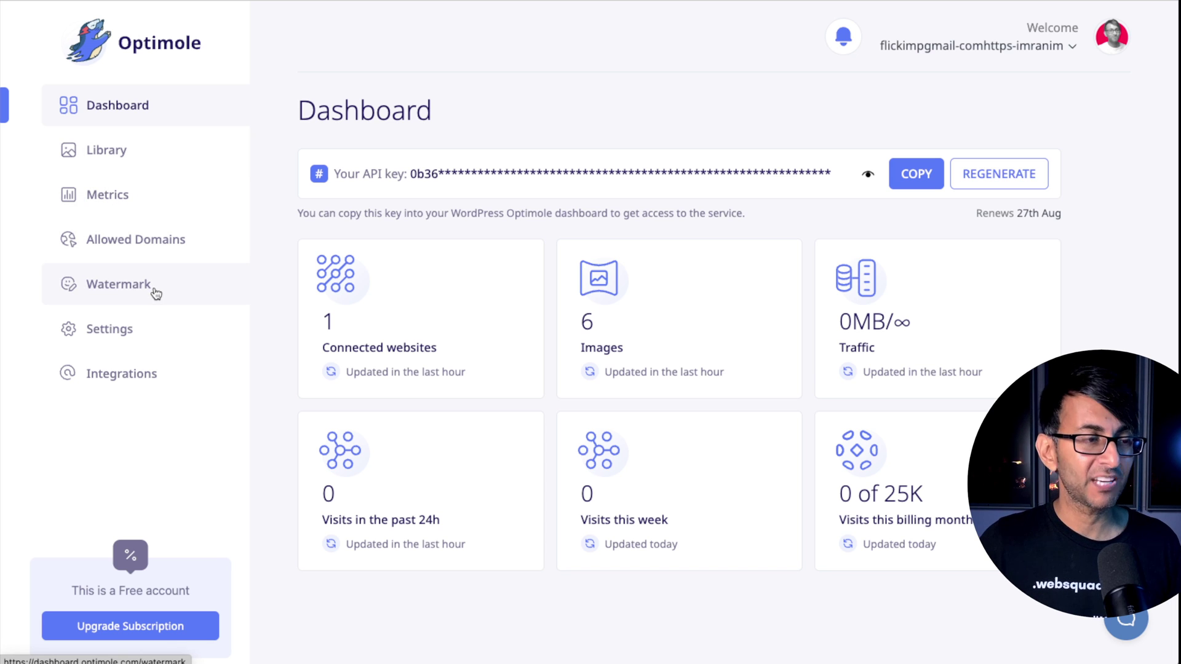
left_click(150, 165)
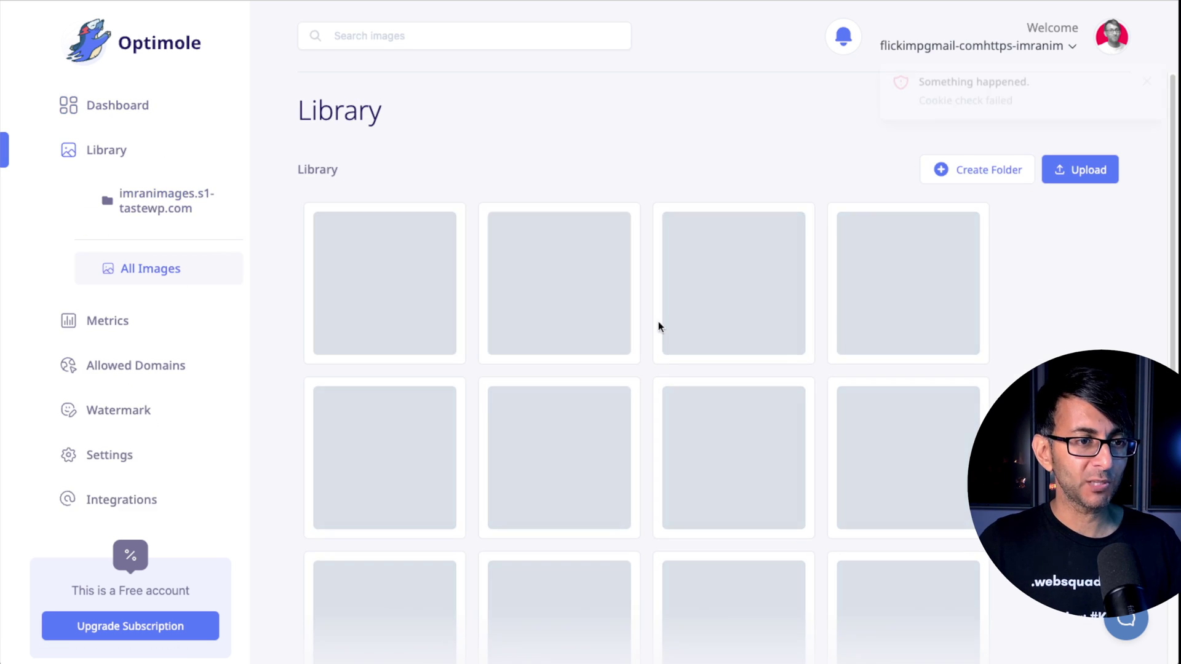
scroll(1009, 238, "down", 5)
scroll(1009, 237, "up", 1)
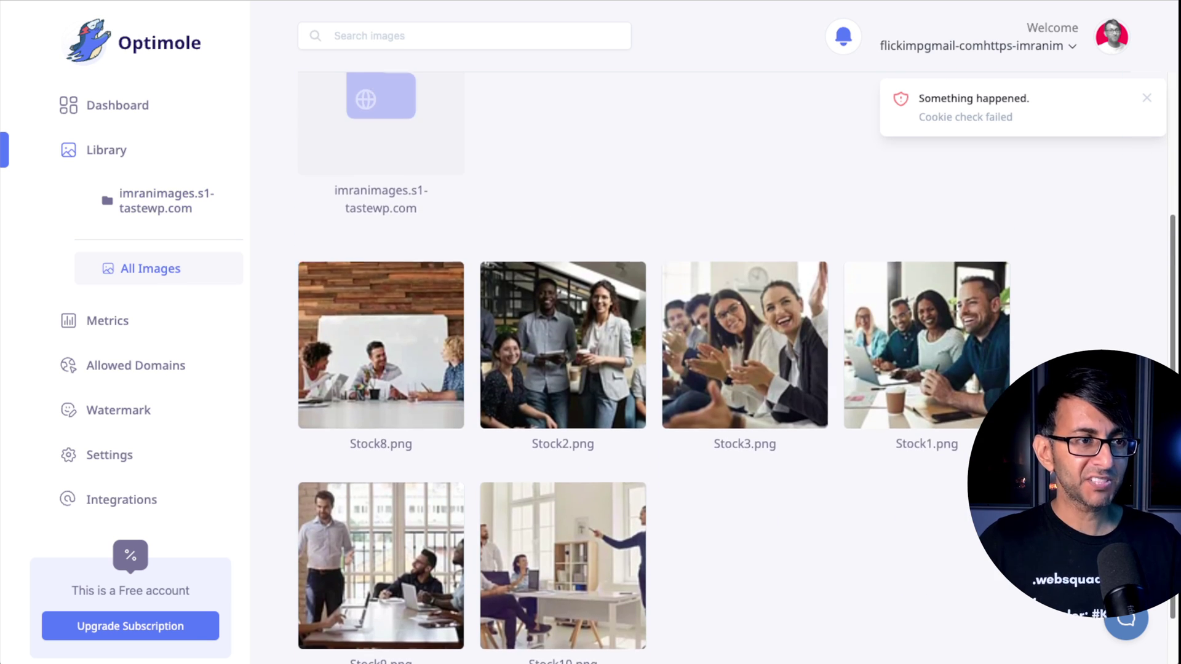
scroll(736, 368, "up", 2)
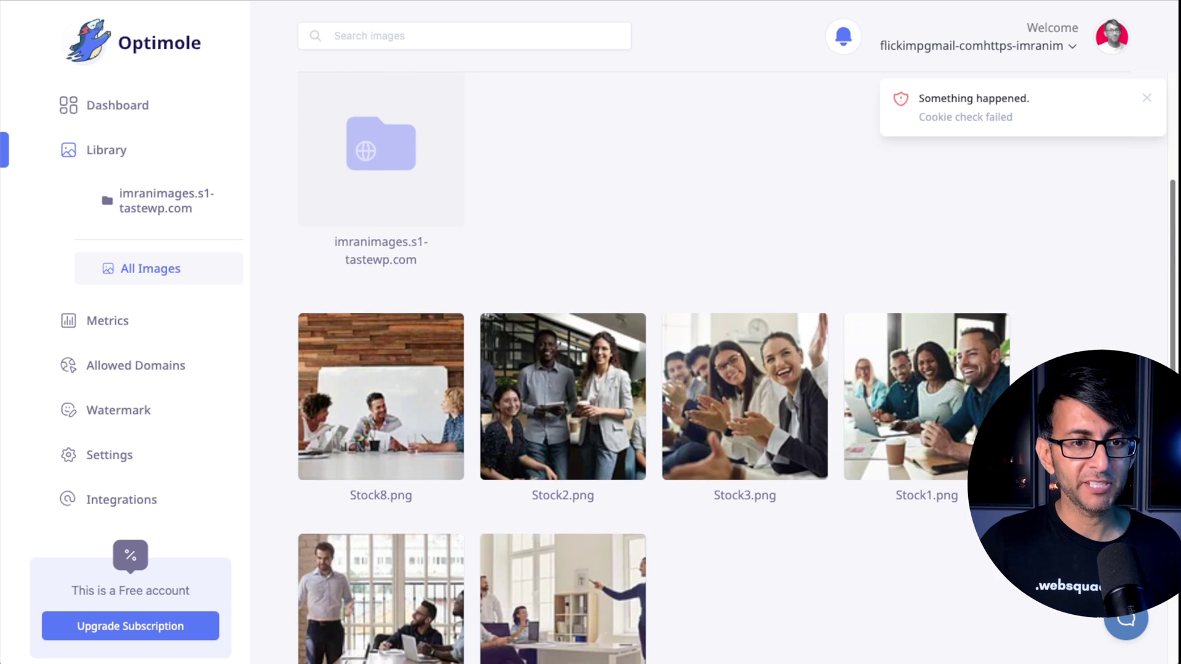
left_click(108, 321)
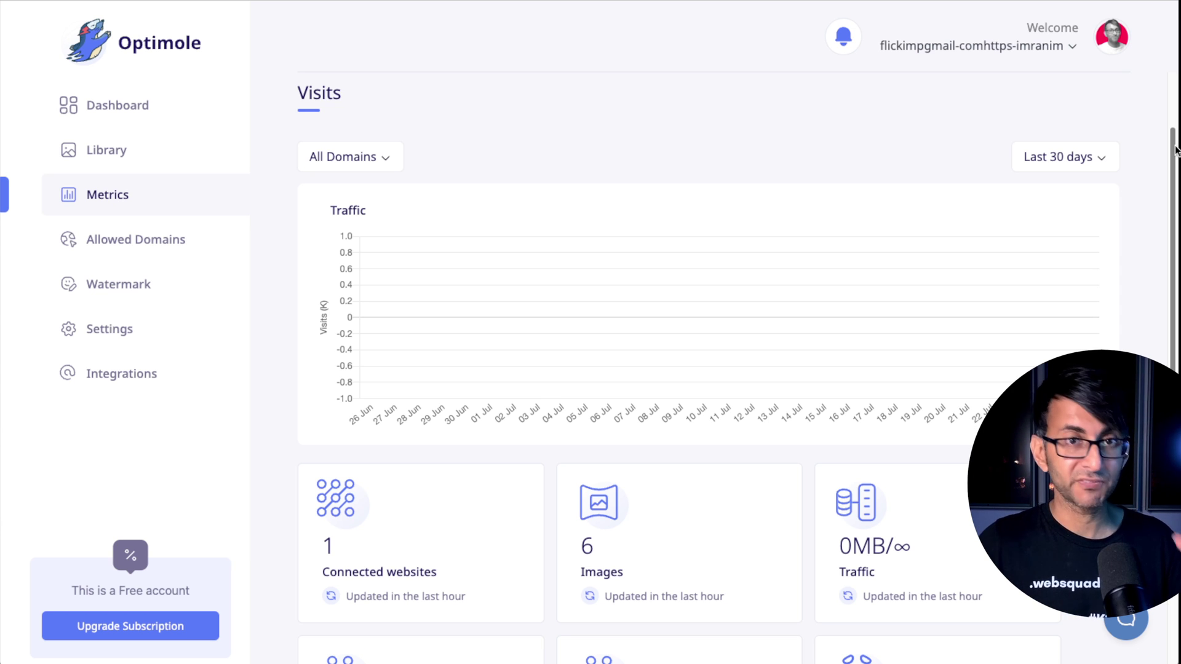
key("alt+Left")
Inspect Stock8.png's Filter, Adjustment and Watermark options, then close its editor unchanged.
left_click(387, 363)
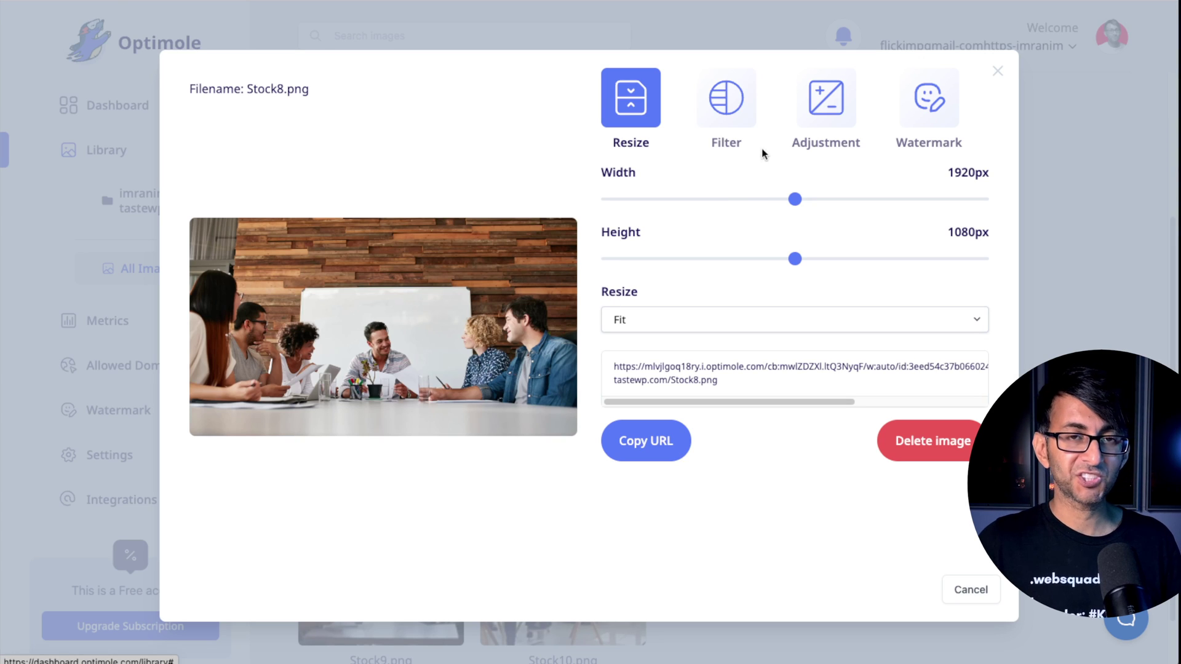
left_click(731, 117)
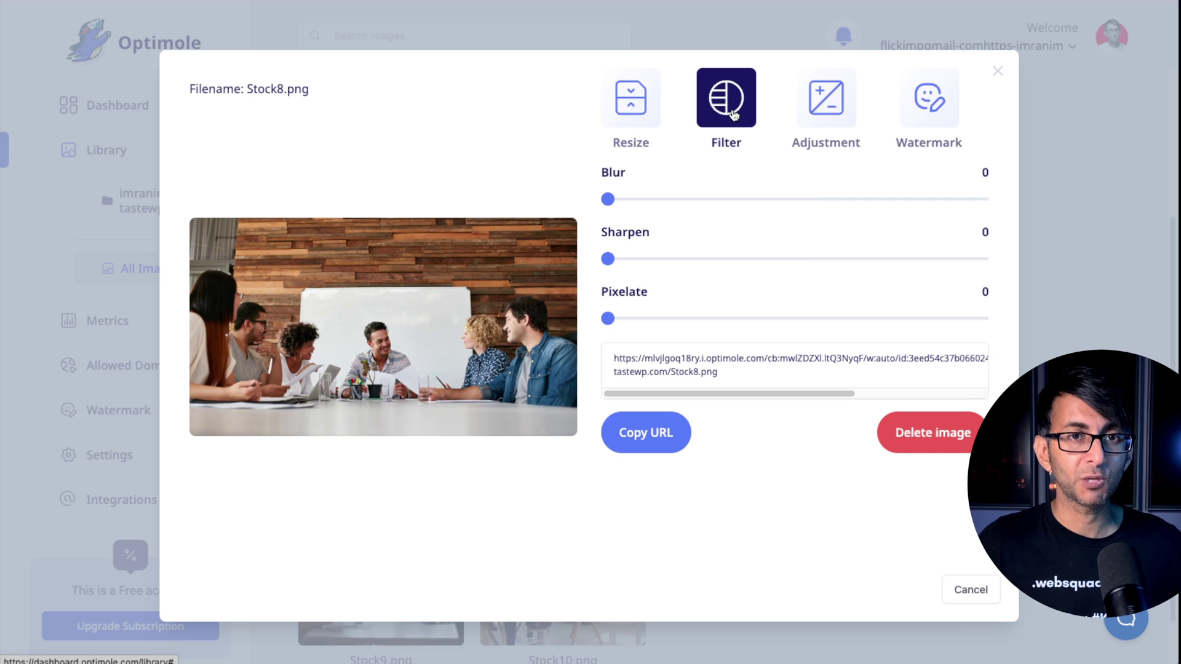
left_click(816, 111)
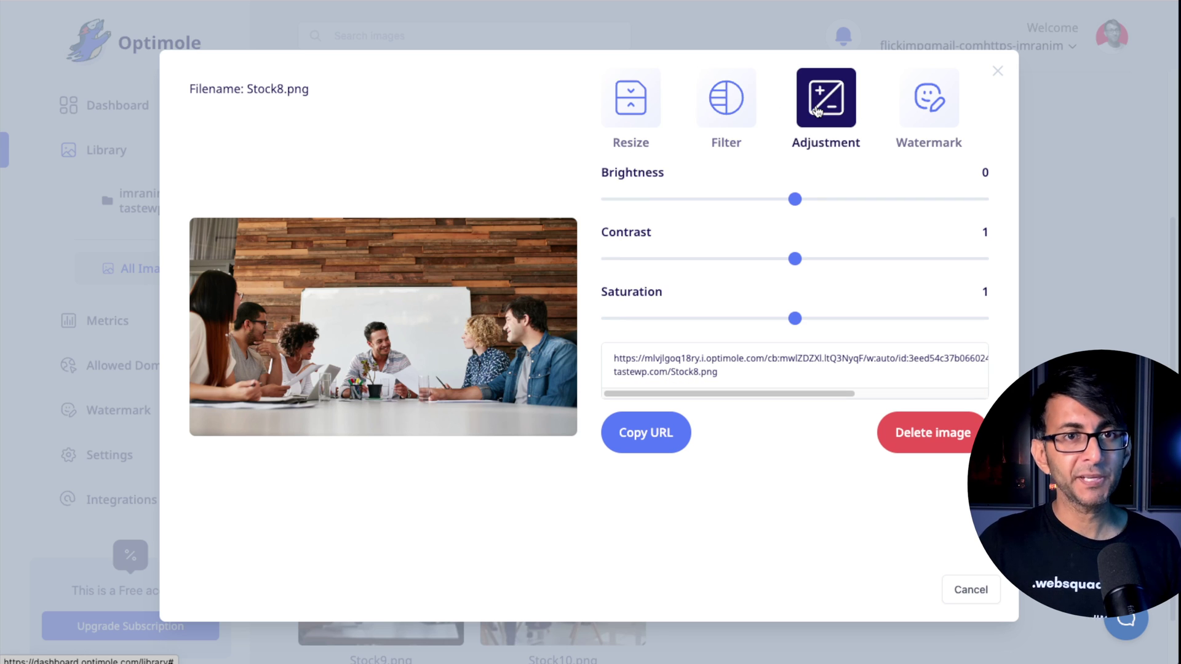
left_click(924, 102)
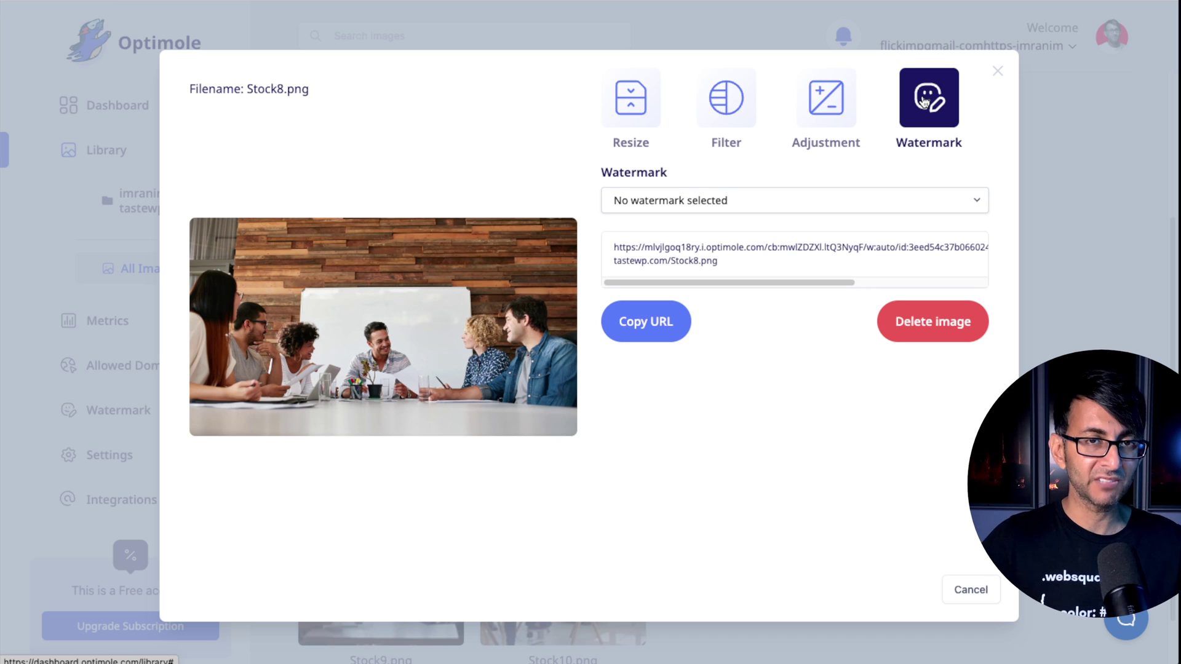
left_click(997, 71)
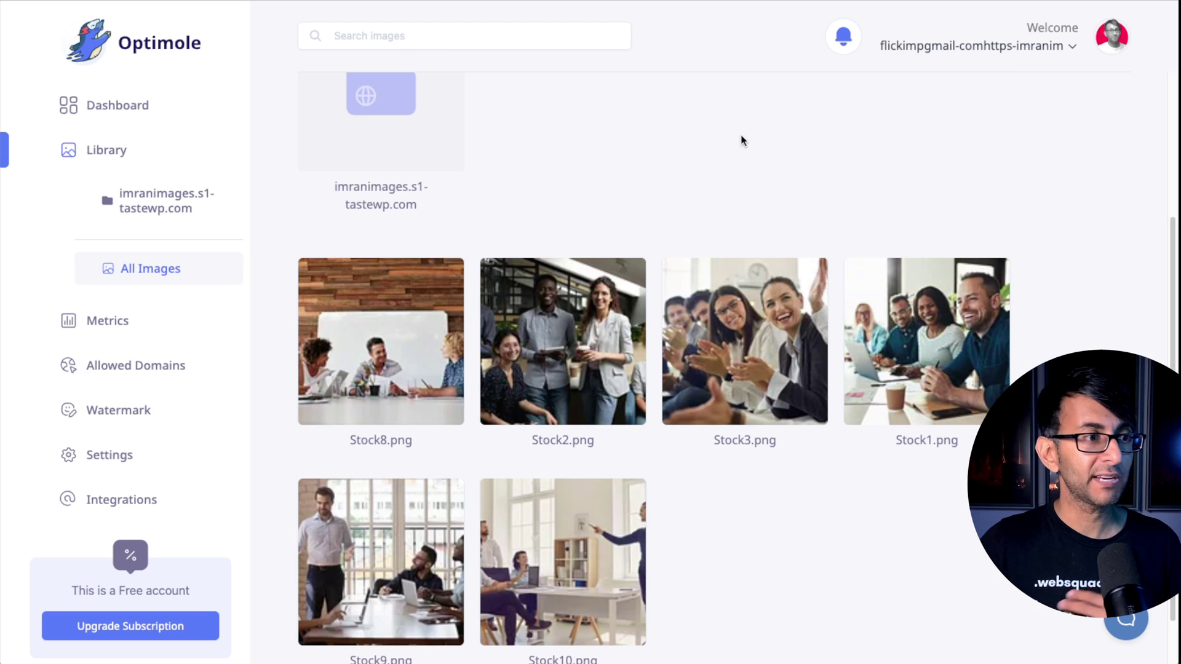
Upload the profile photo as a new Optimole watermark image.
left_click(151, 418)
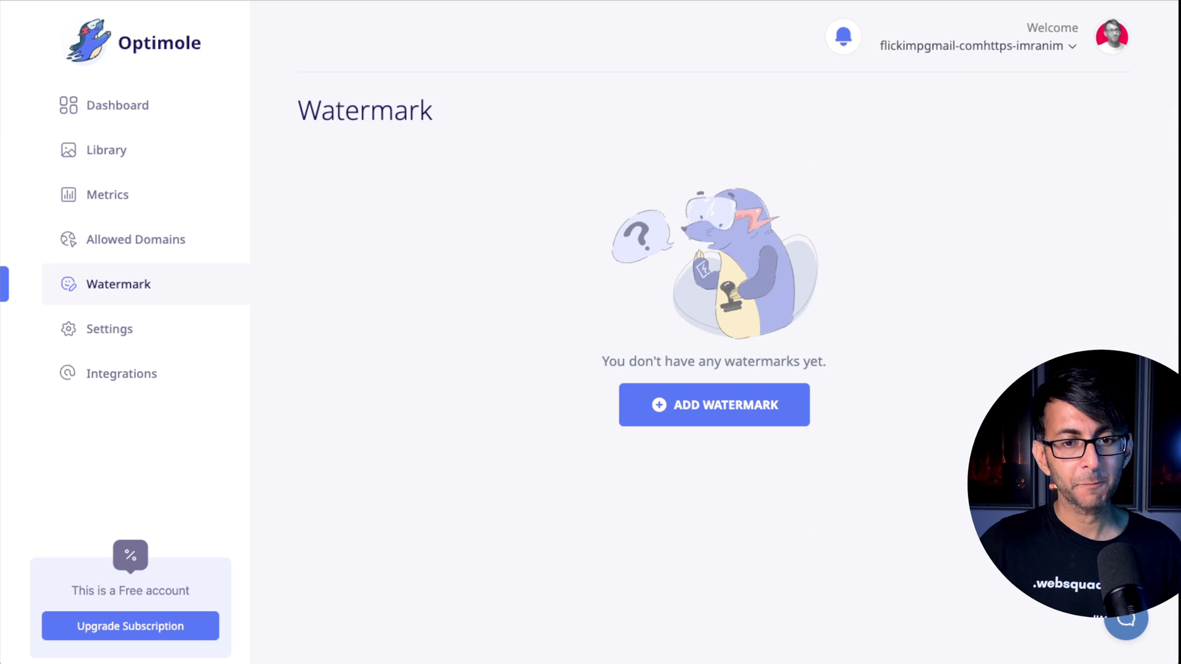
left_click(733, 416)
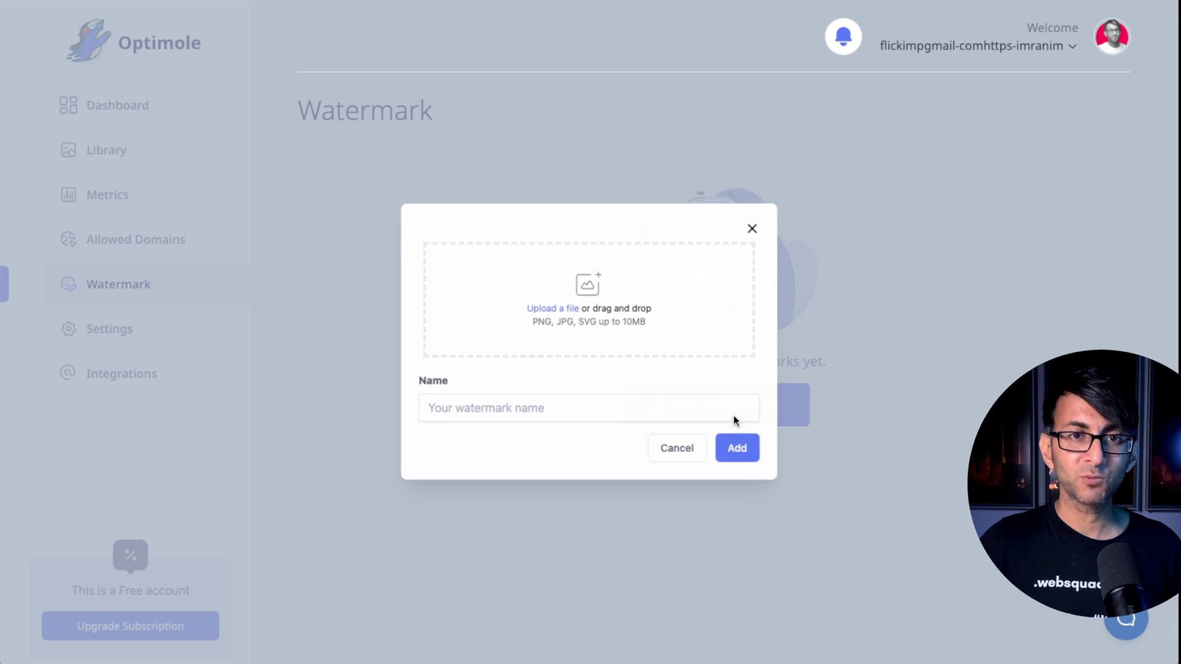
left_click(548, 304)
left_click(746, 452)
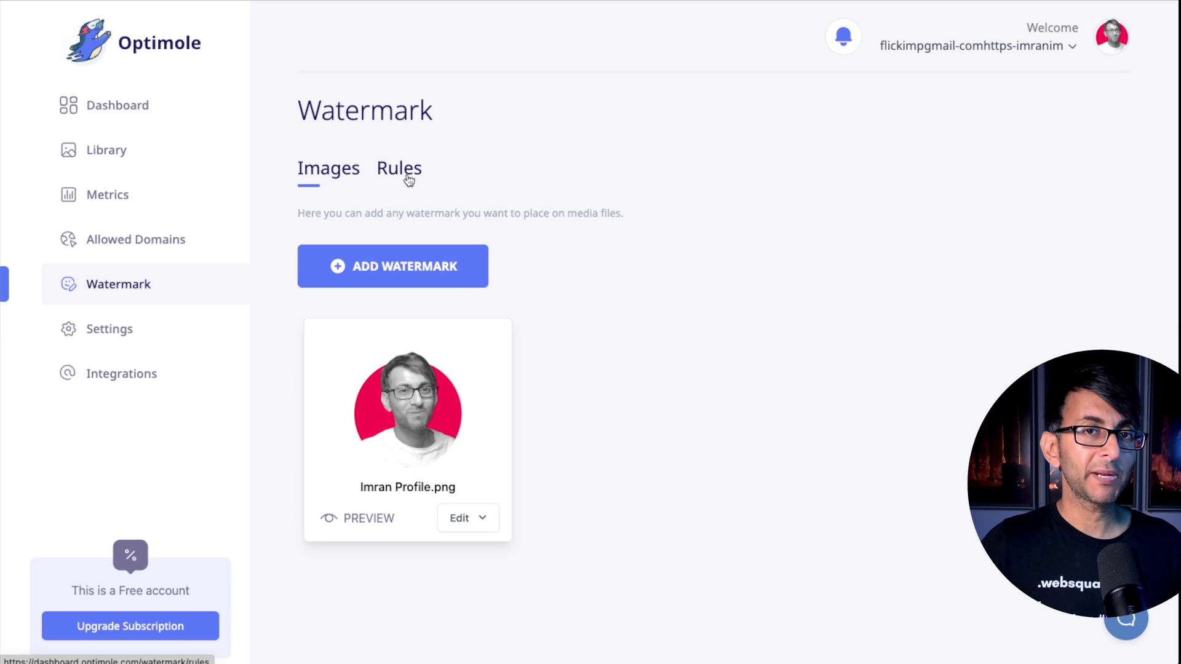
Create a watermark rule filtered by Site for imranimages.s1-tastewp.com and proceed to its watermark step.
left_click(408, 179)
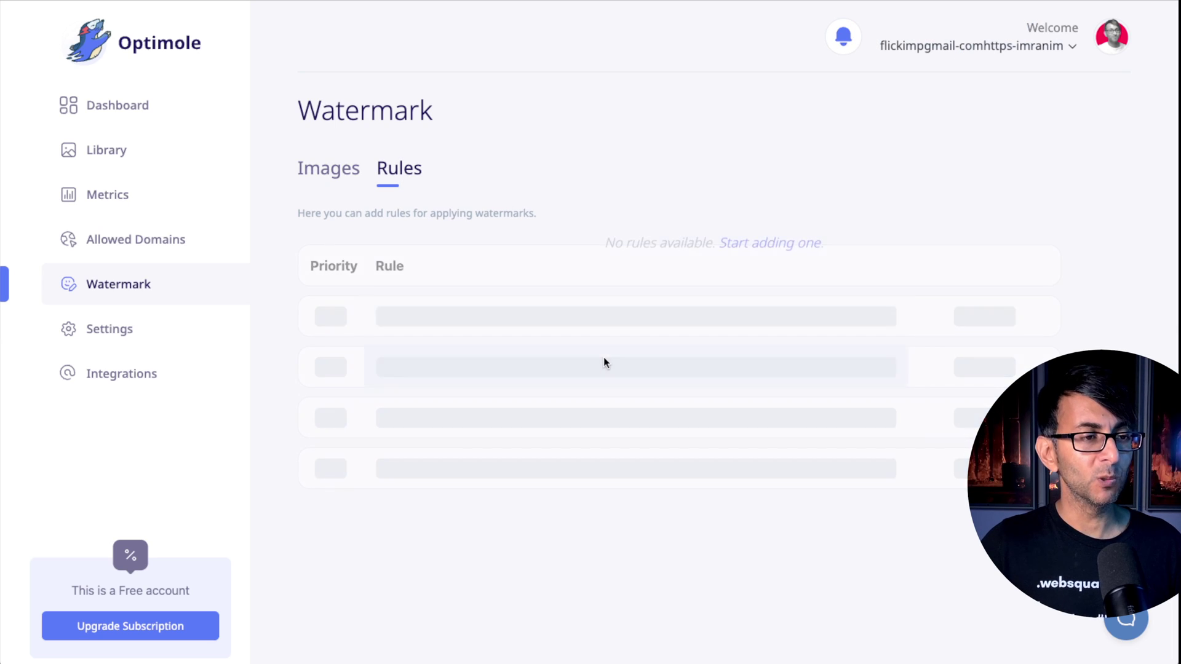
left_click(409, 297)
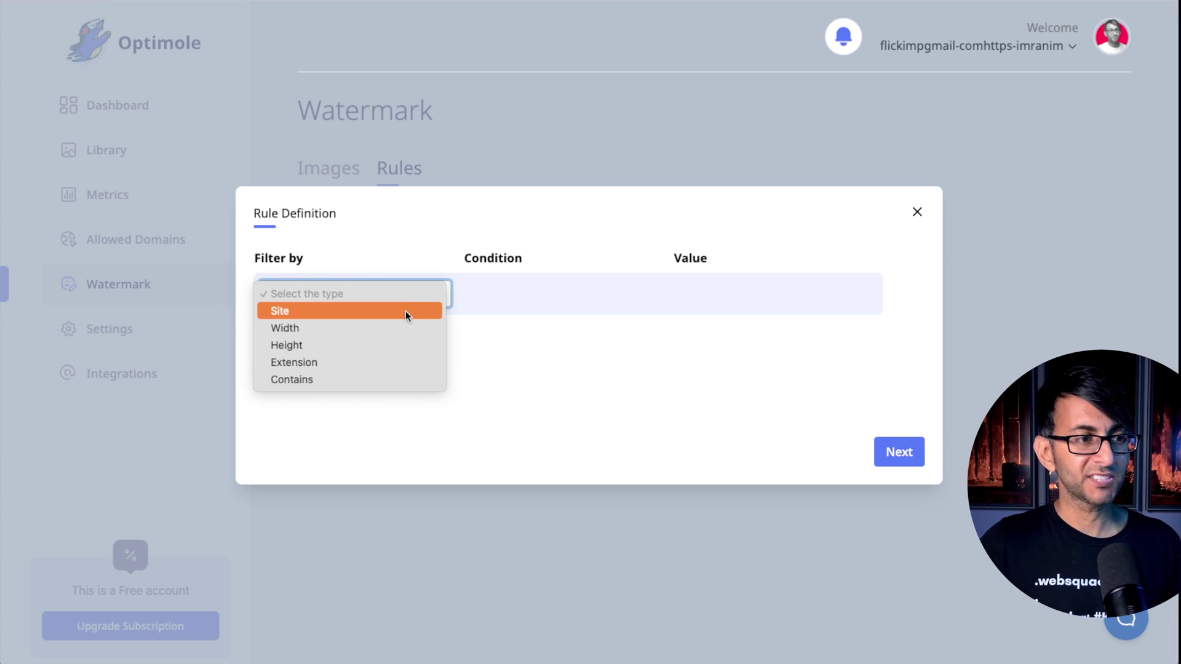
left_click(404, 312)
left_click(806, 294)
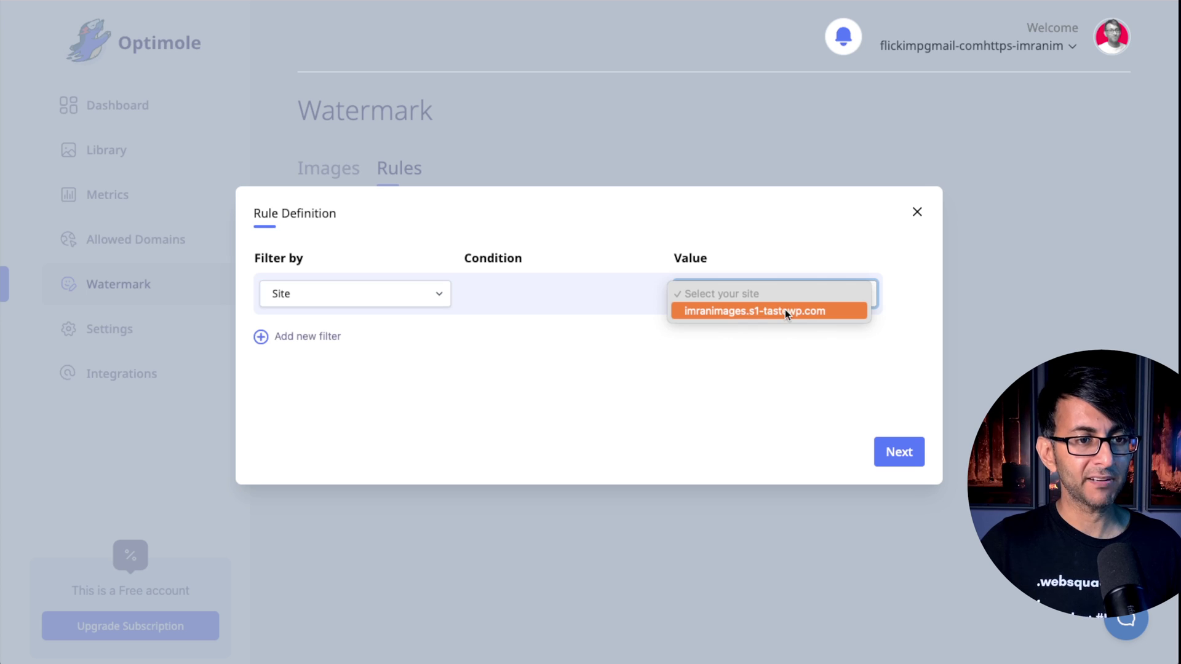
left_click(784, 310)
left_click(898, 453)
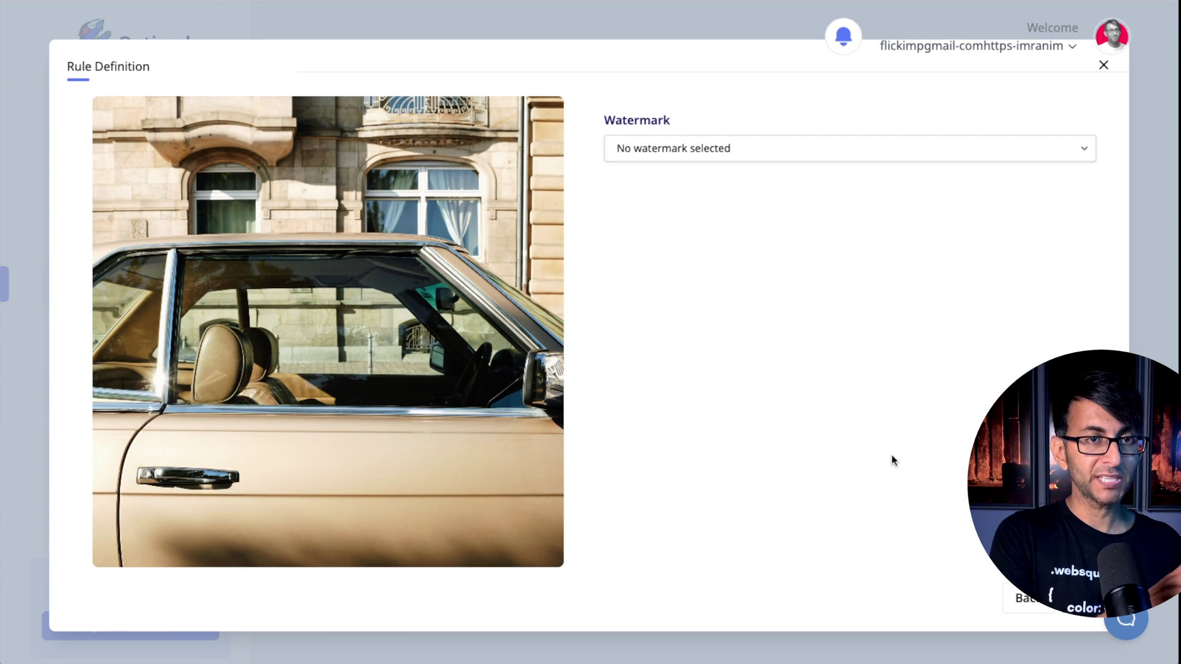
Use the profile-photo watermark at Top Left with 0.3 scale and 0.8 opacity.
left_click(781, 148)
left_click(710, 166)
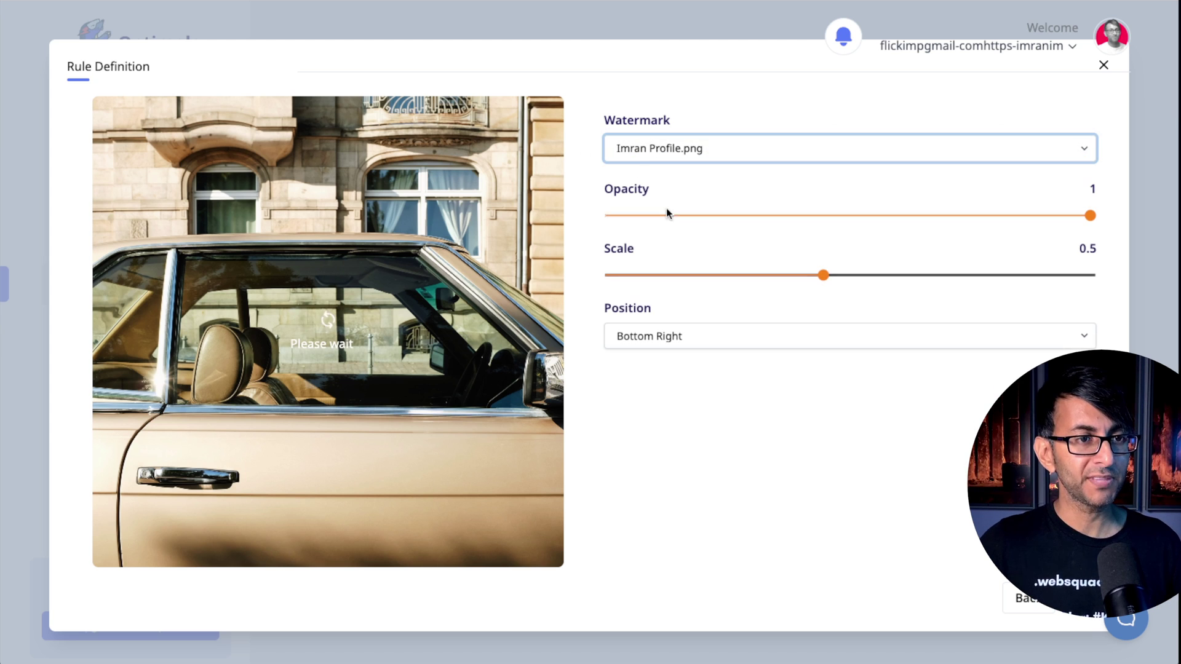
left_click(749, 335)
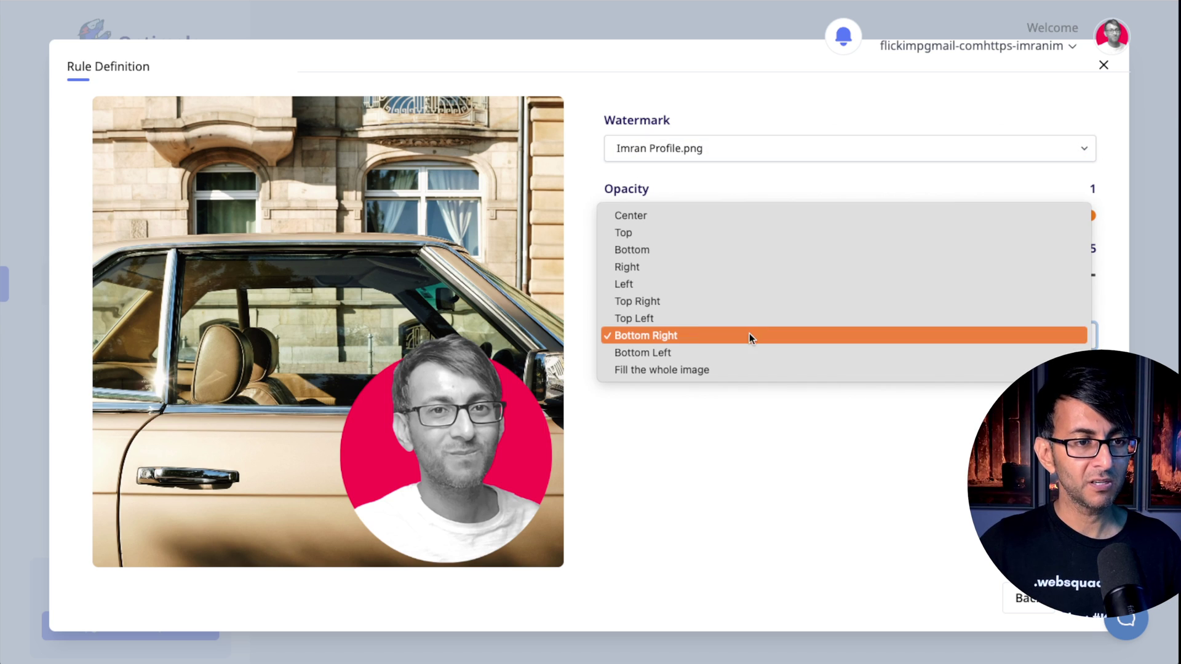
left_click(704, 317)
left_click_drag(821, 274, 718, 286)
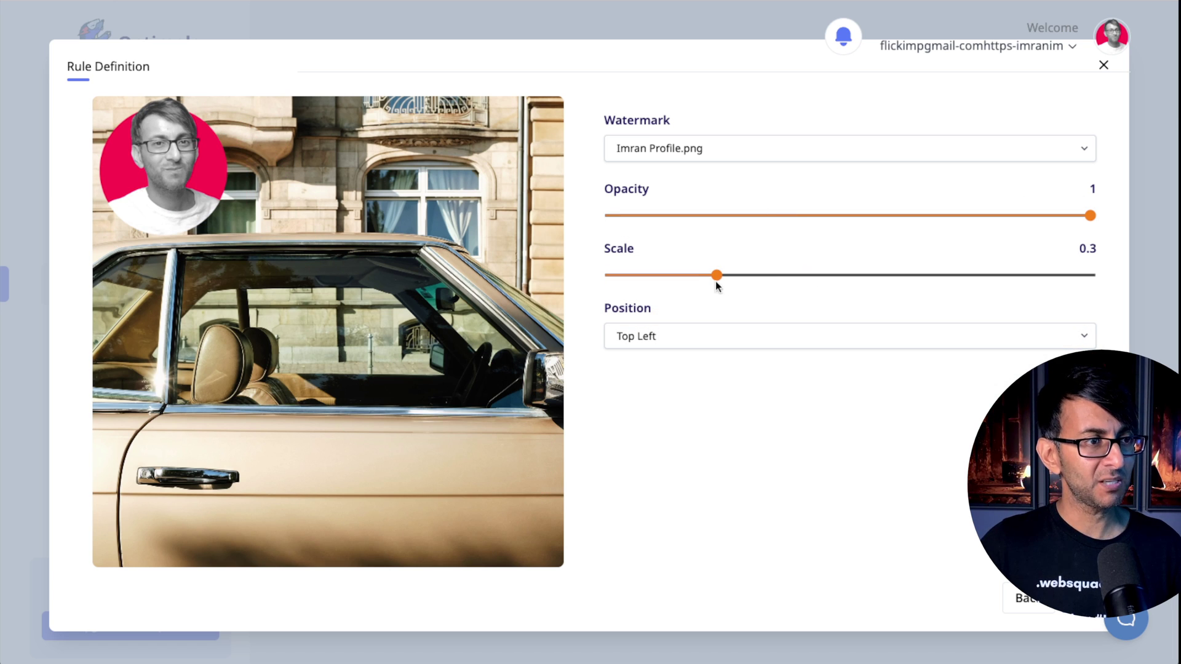
left_click_drag(1056, 216, 876, 219)
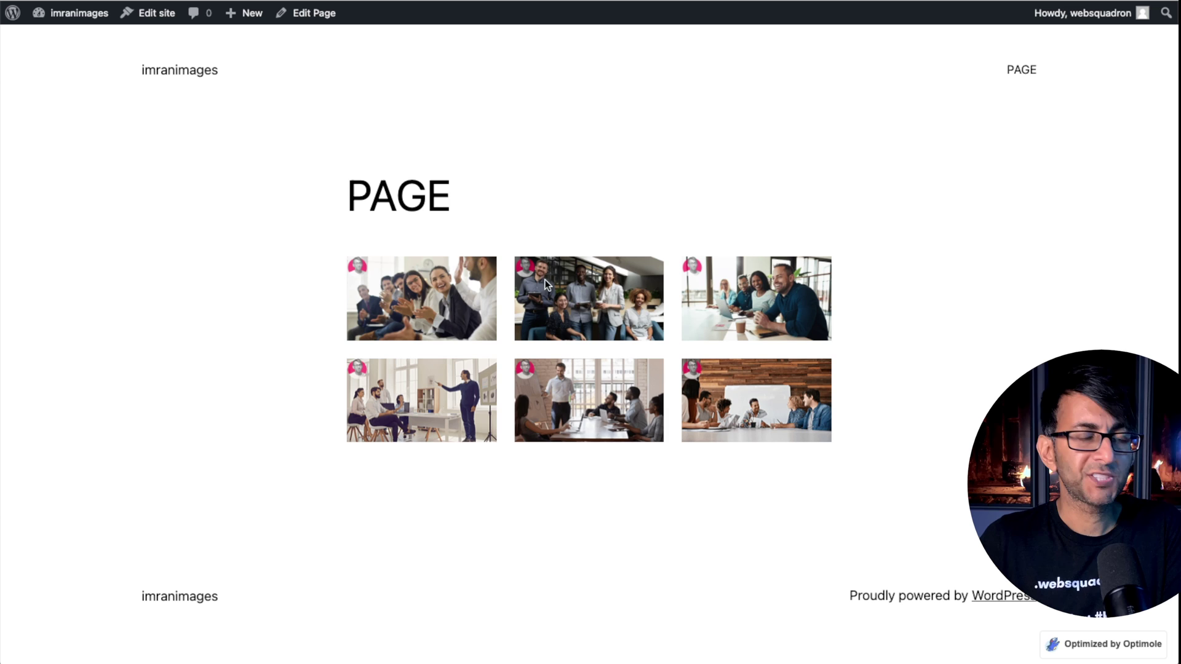
Check the first watermarked gallery image via its context menu, then dismiss the menu.
right_click(433, 304)
left_click(496, 323)
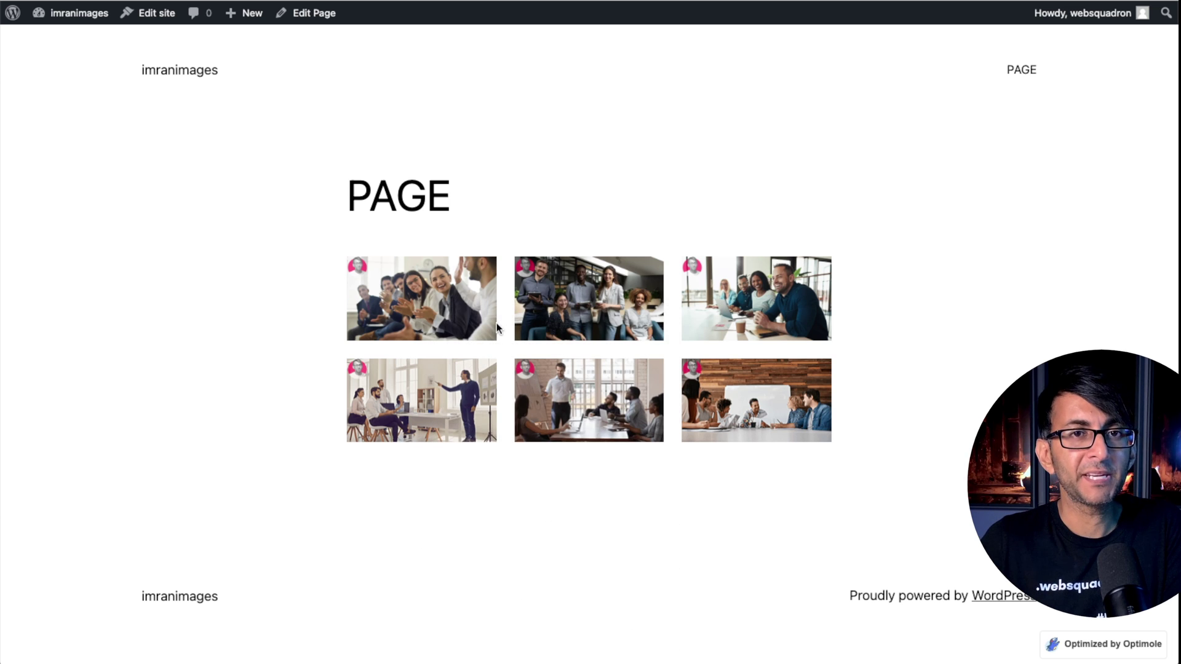